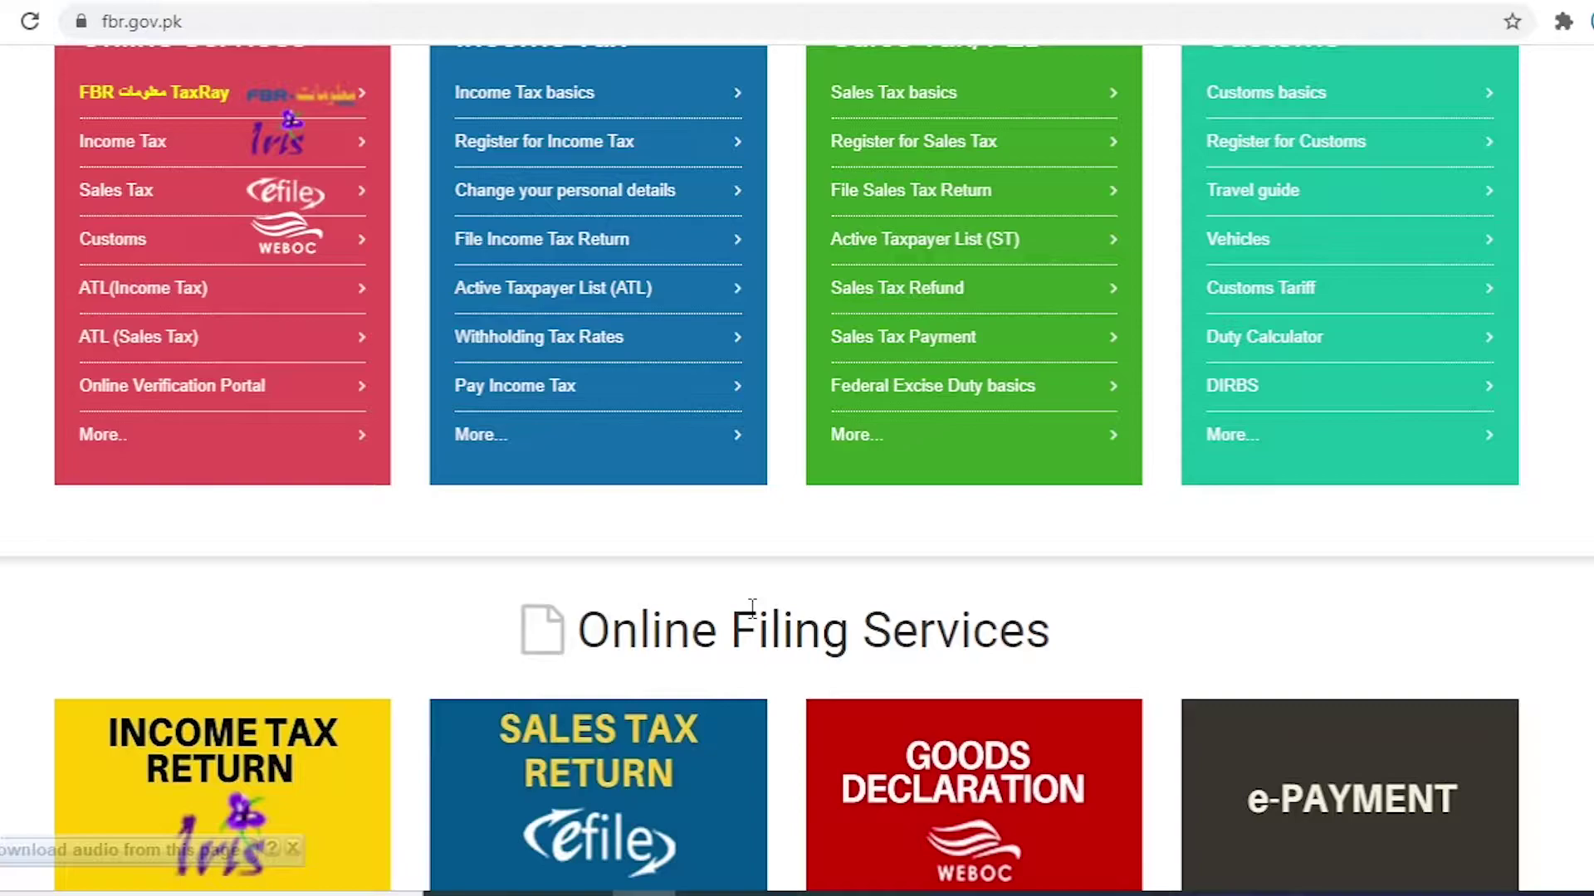
- Open the Income Tax online service and go to the FBR-Maloomat (Assets Inquiry) login page
{"action": "scroll", "coordinate": [752, 608], "scroll_direction": "up", "scroll_amount": 5}
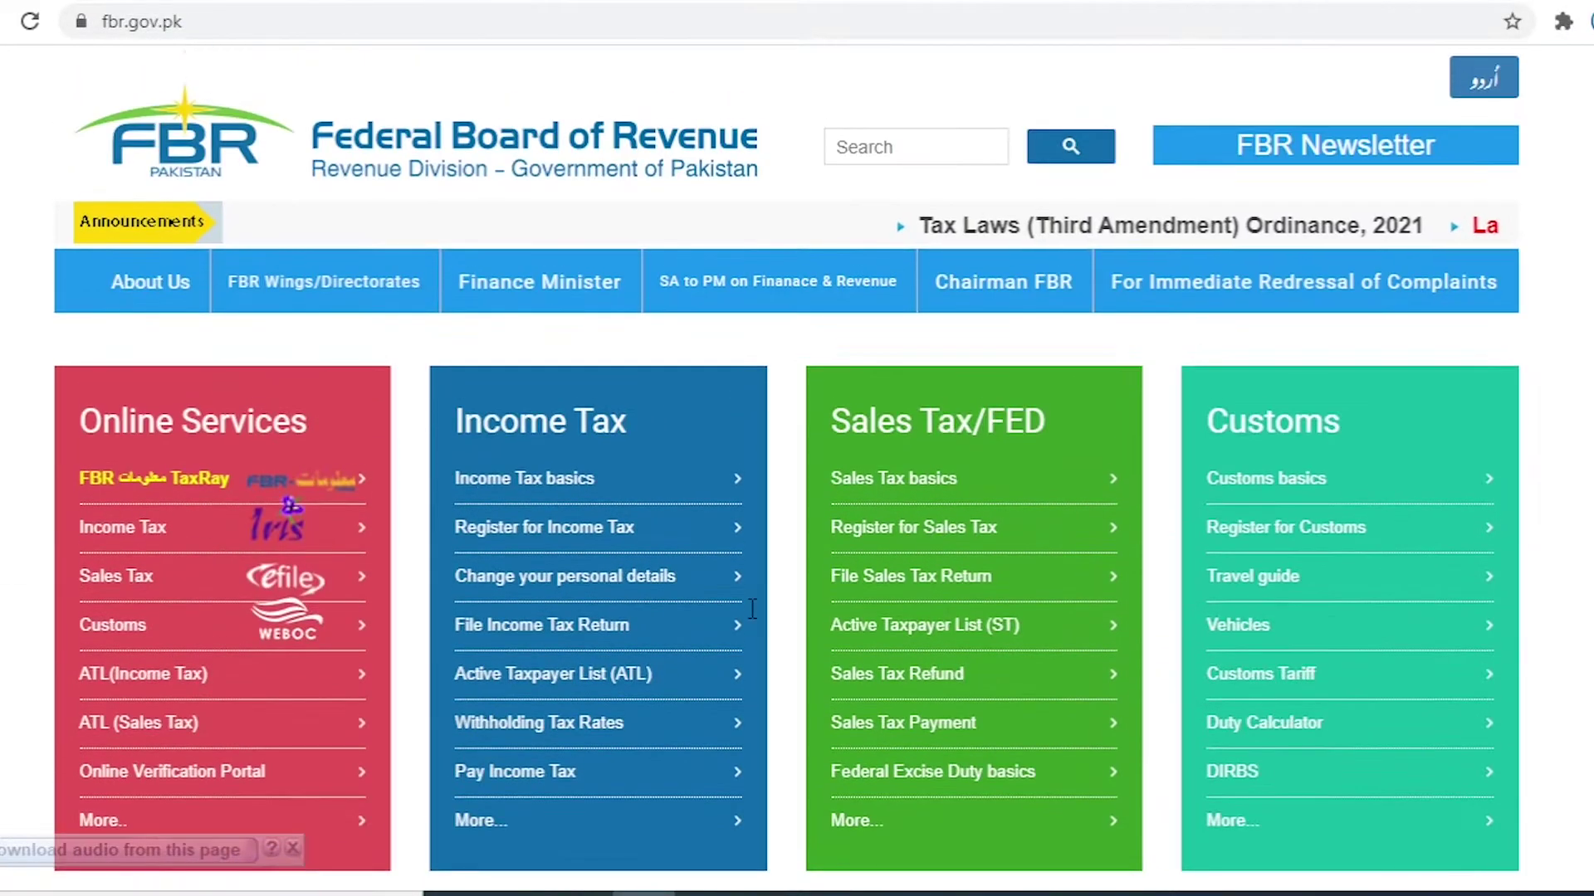
{"action": "scroll", "coordinate": [741, 624], "scroll_direction": "down", "scroll_amount": 3}
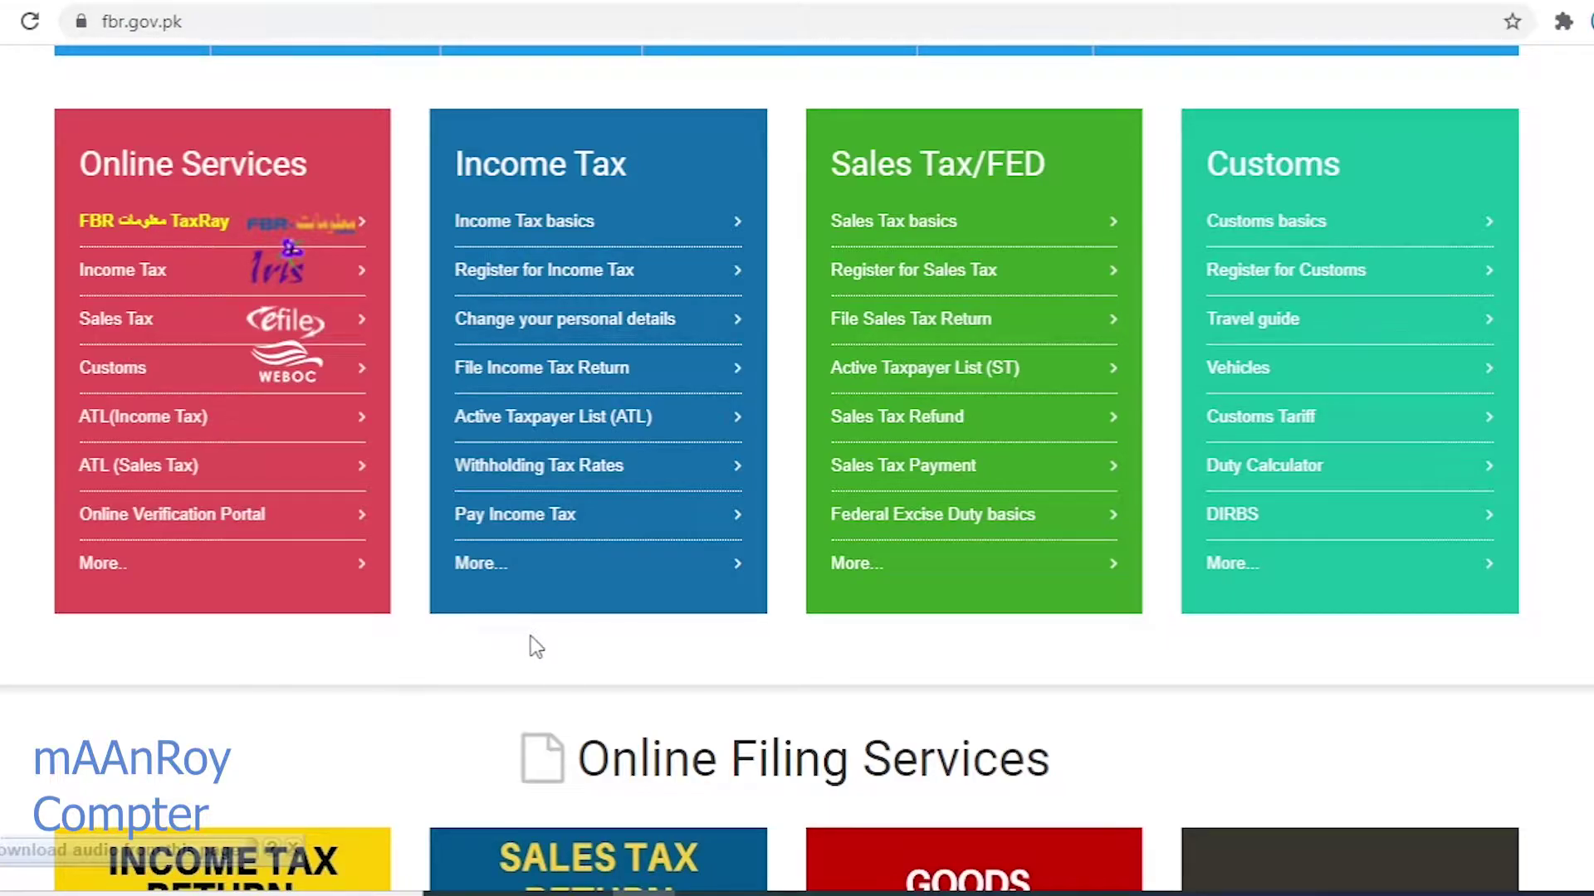
{"action": "scroll", "coordinate": [253, 674], "scroll_direction": "up", "scroll_amount": 3}
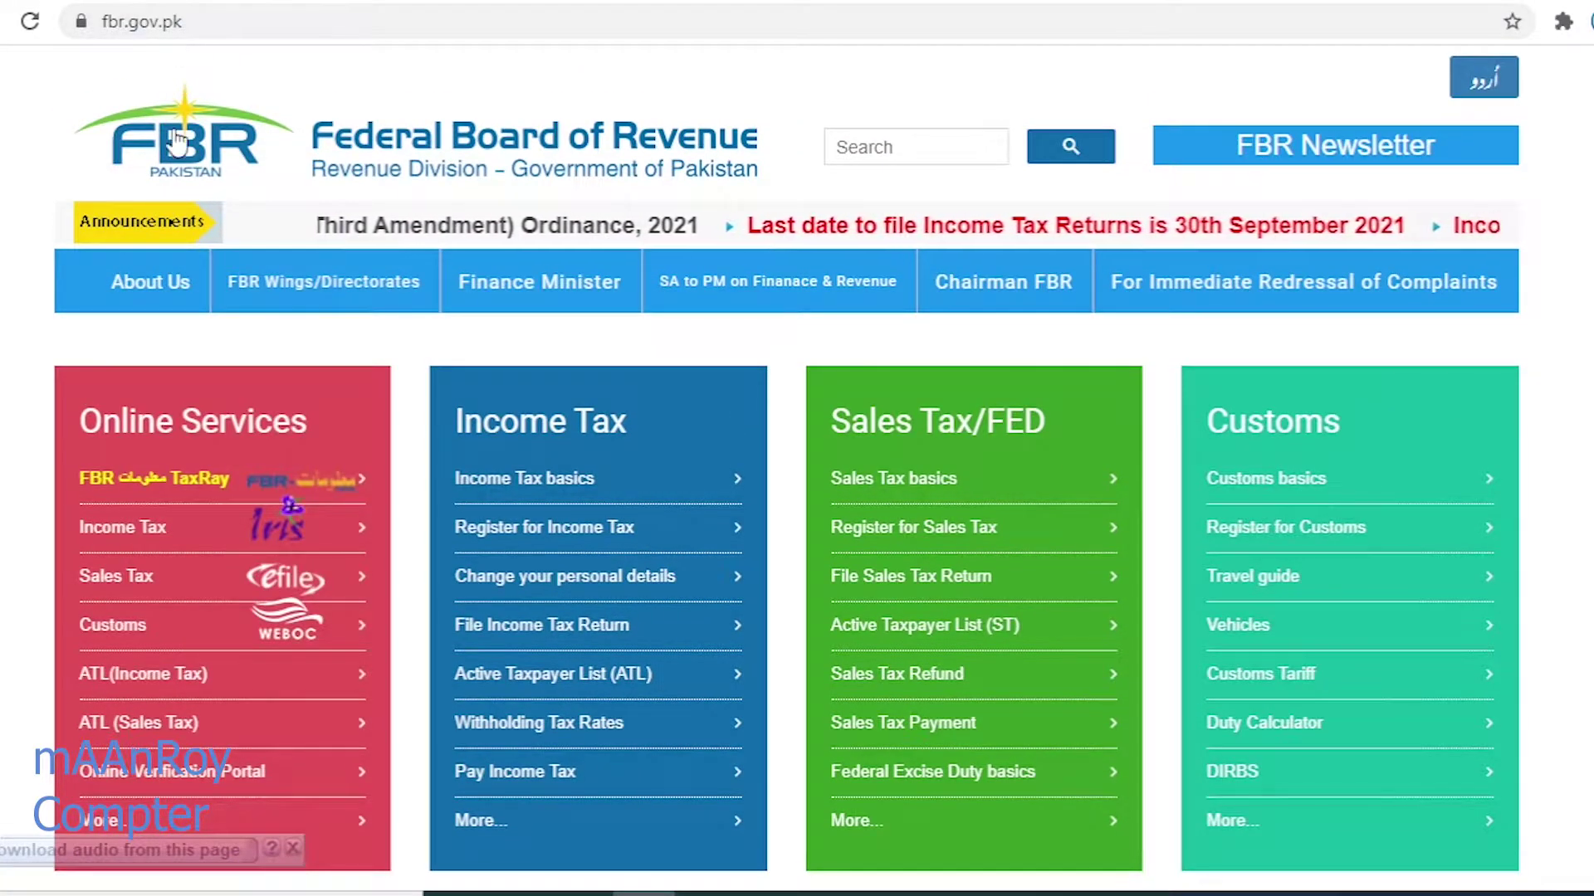
{"action": "scroll", "coordinate": [137, 158], "scroll_direction": "down", "scroll_amount": 2}
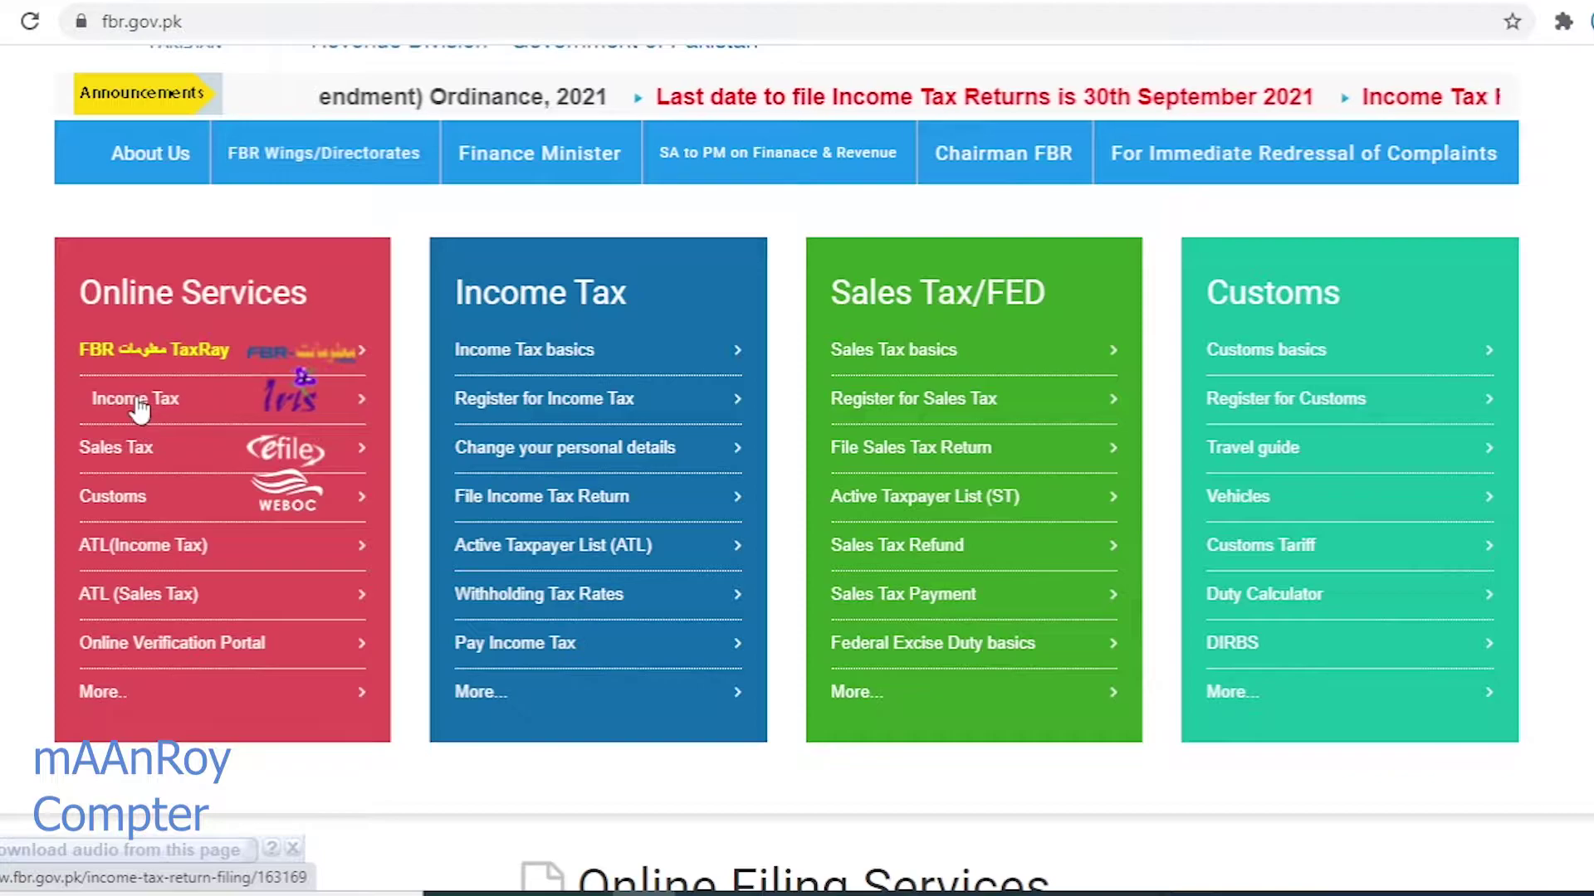
{"action": "left_click", "coordinate": [139, 408]}
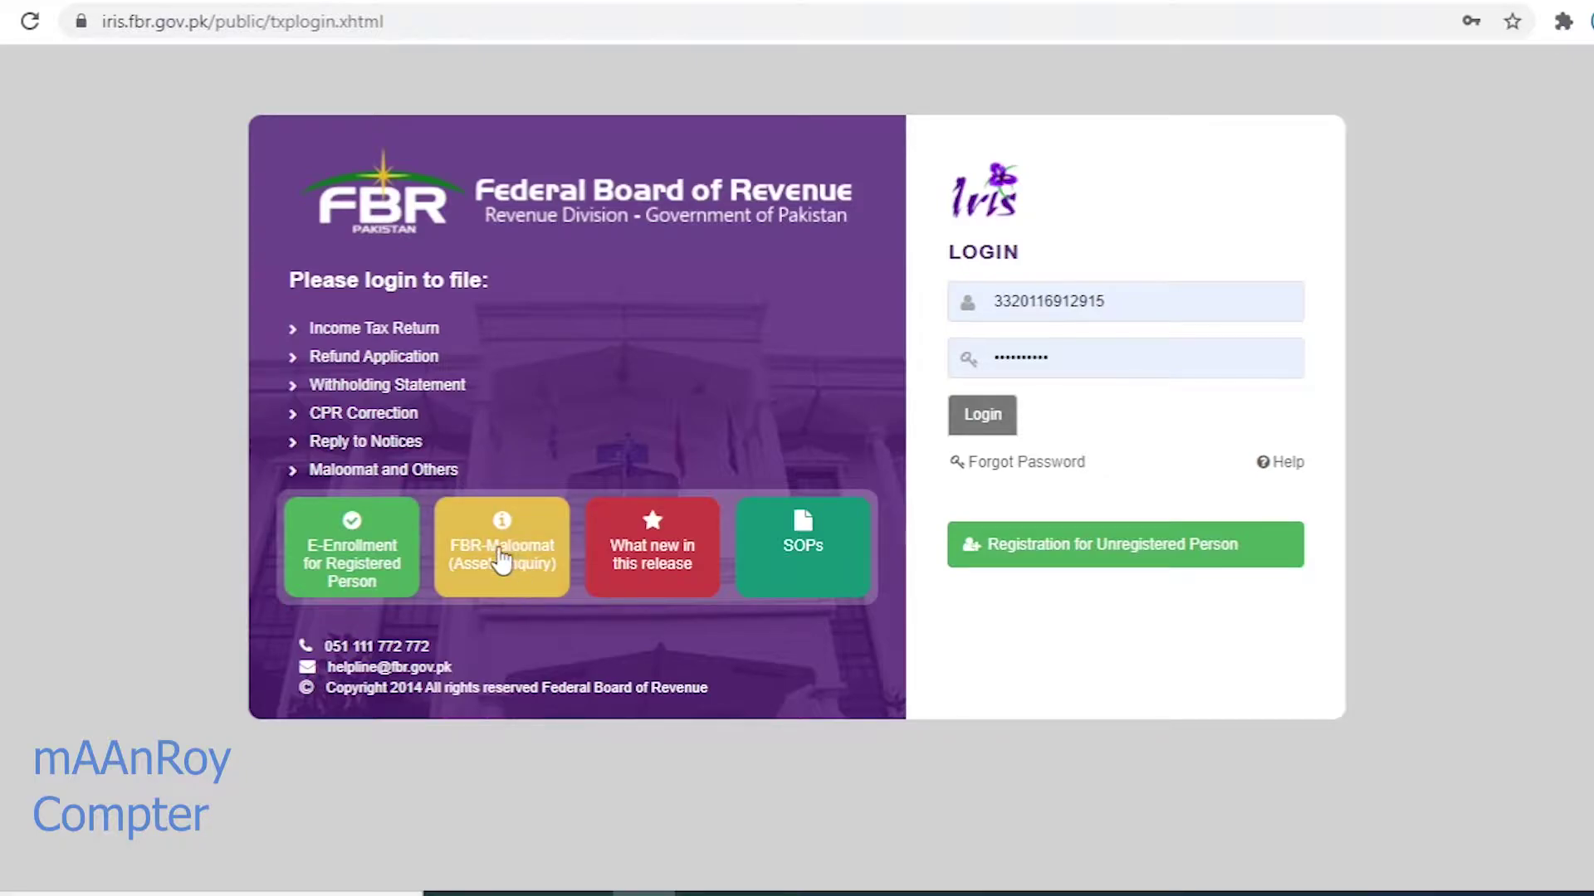
{"action": "left_click", "coordinate": [514, 571]}
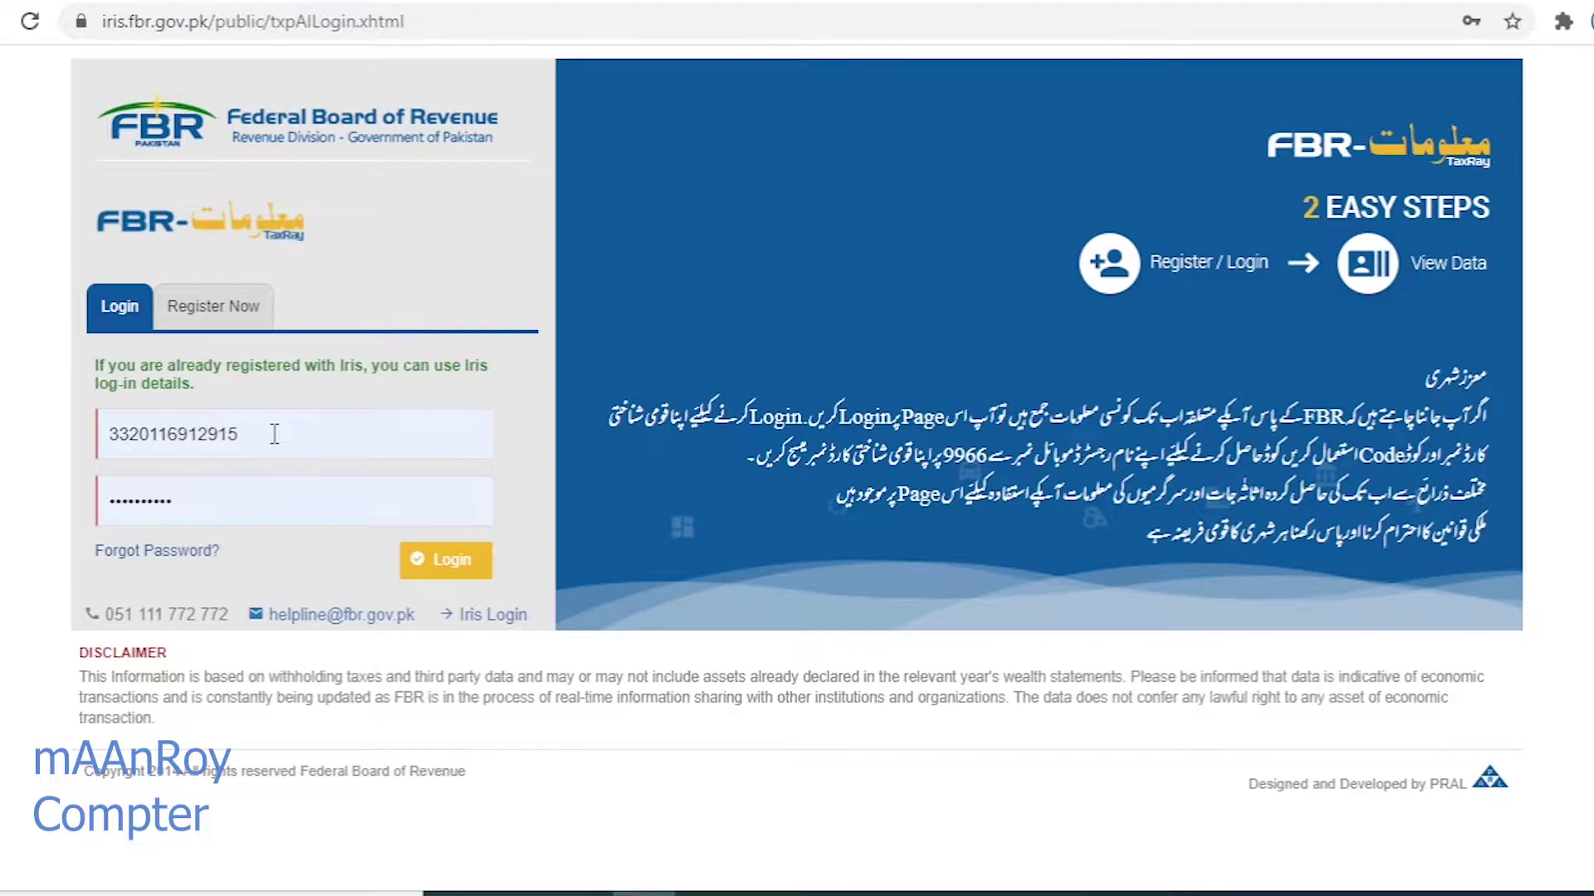
- Replace the prefilled registration number and password with the taxpayer's own credentials and log in to FBR-Maloomat
{"action": "left_click_drag", "start_coordinate": [274, 434], "coordinate": [42, 431]}
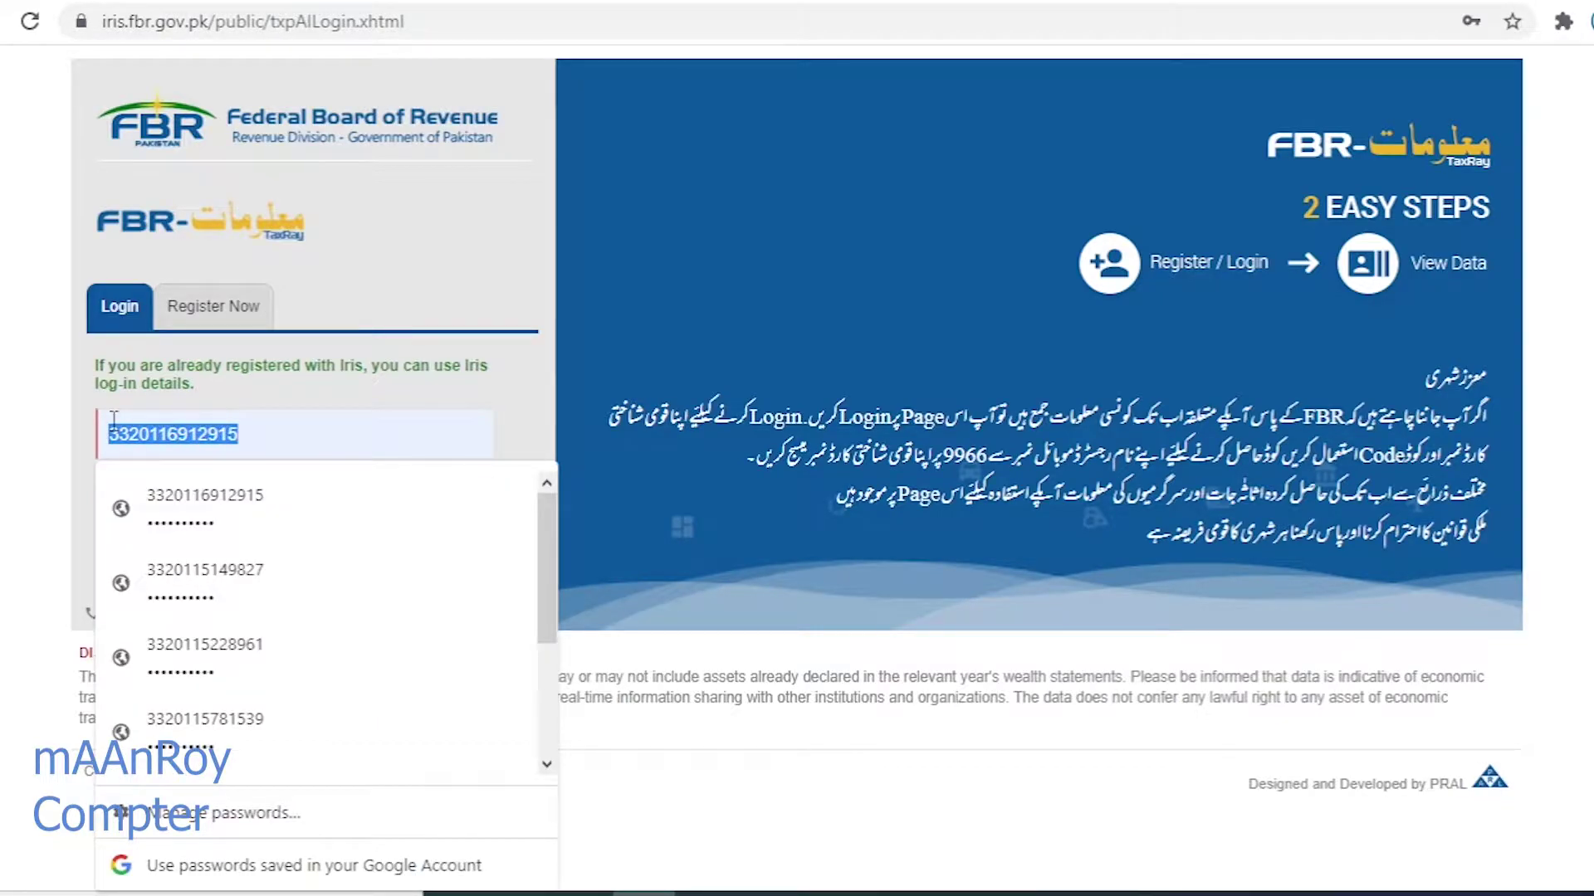
{"action": "key", "text": "BackSpace"}
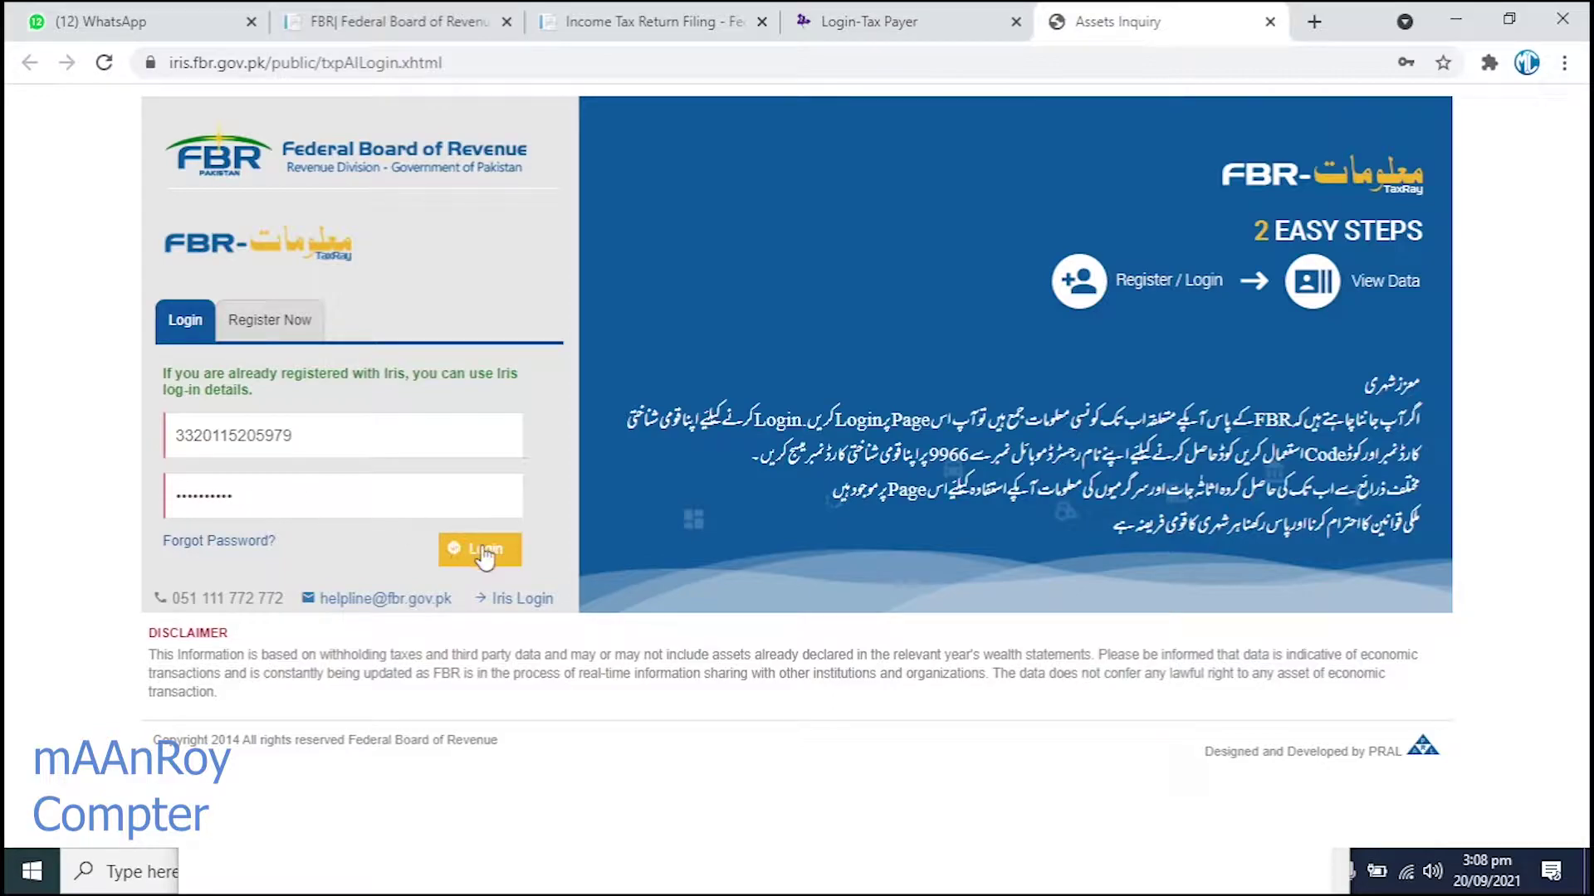
{"action": "left_click", "coordinate": [482, 551]}
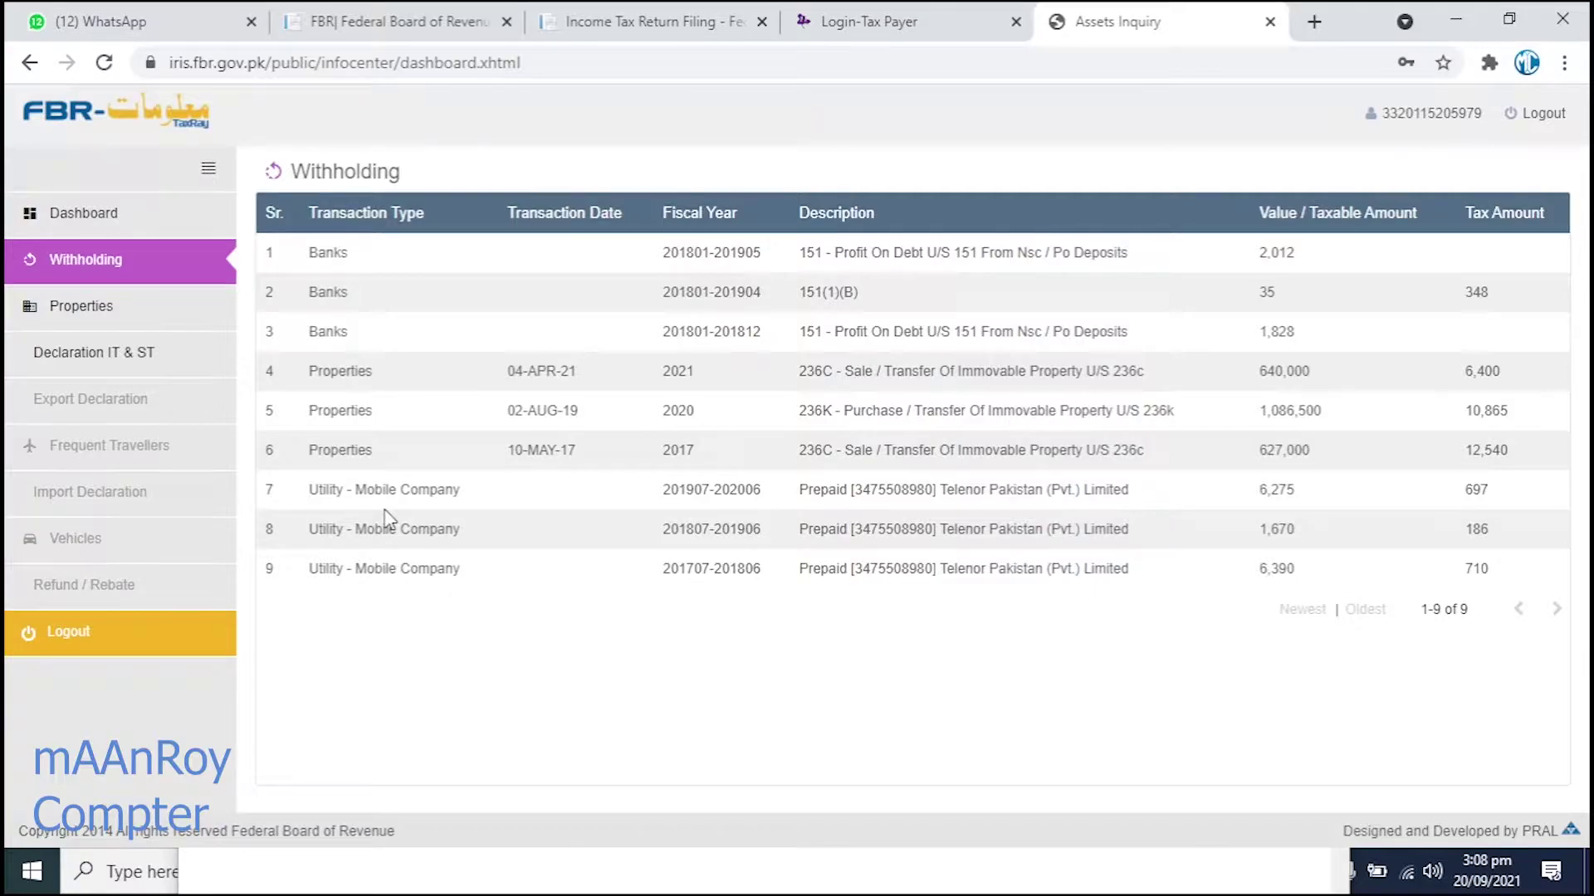
- Review the Withholding records, examining the description, fiscal year, taxable value and tax amount of the 04-APR-21 property sale
{"action": "left_click_drag", "start_coordinate": [325, 253], "coordinate": [757, 380]}
{"action": "left_click", "coordinate": [942, 371]}
{"action": "left_click_drag", "start_coordinate": [836, 371], "coordinate": [797, 371]}
{"action": "left_click", "coordinate": [865, 391]}
{"action": "left_click_drag", "start_coordinate": [799, 371], "coordinate": [1184, 381]}
{"action": "left_click", "coordinate": [1312, 373]}
{"action": "double_click", "coordinate": [893, 375]}
{"action": "left_click", "coordinate": [951, 378]}
{"action": "left_click_drag", "start_coordinate": [1313, 375], "coordinate": [1241, 377]}
{"action": "left_click_drag", "start_coordinate": [1519, 373], "coordinate": [1459, 380]}
{"action": "left_click", "coordinate": [1499, 375]}
{"action": "left_click", "coordinate": [1135, 380]}
{"action": "left_click_drag", "start_coordinate": [754, 380], "coordinate": [1088, 373]}
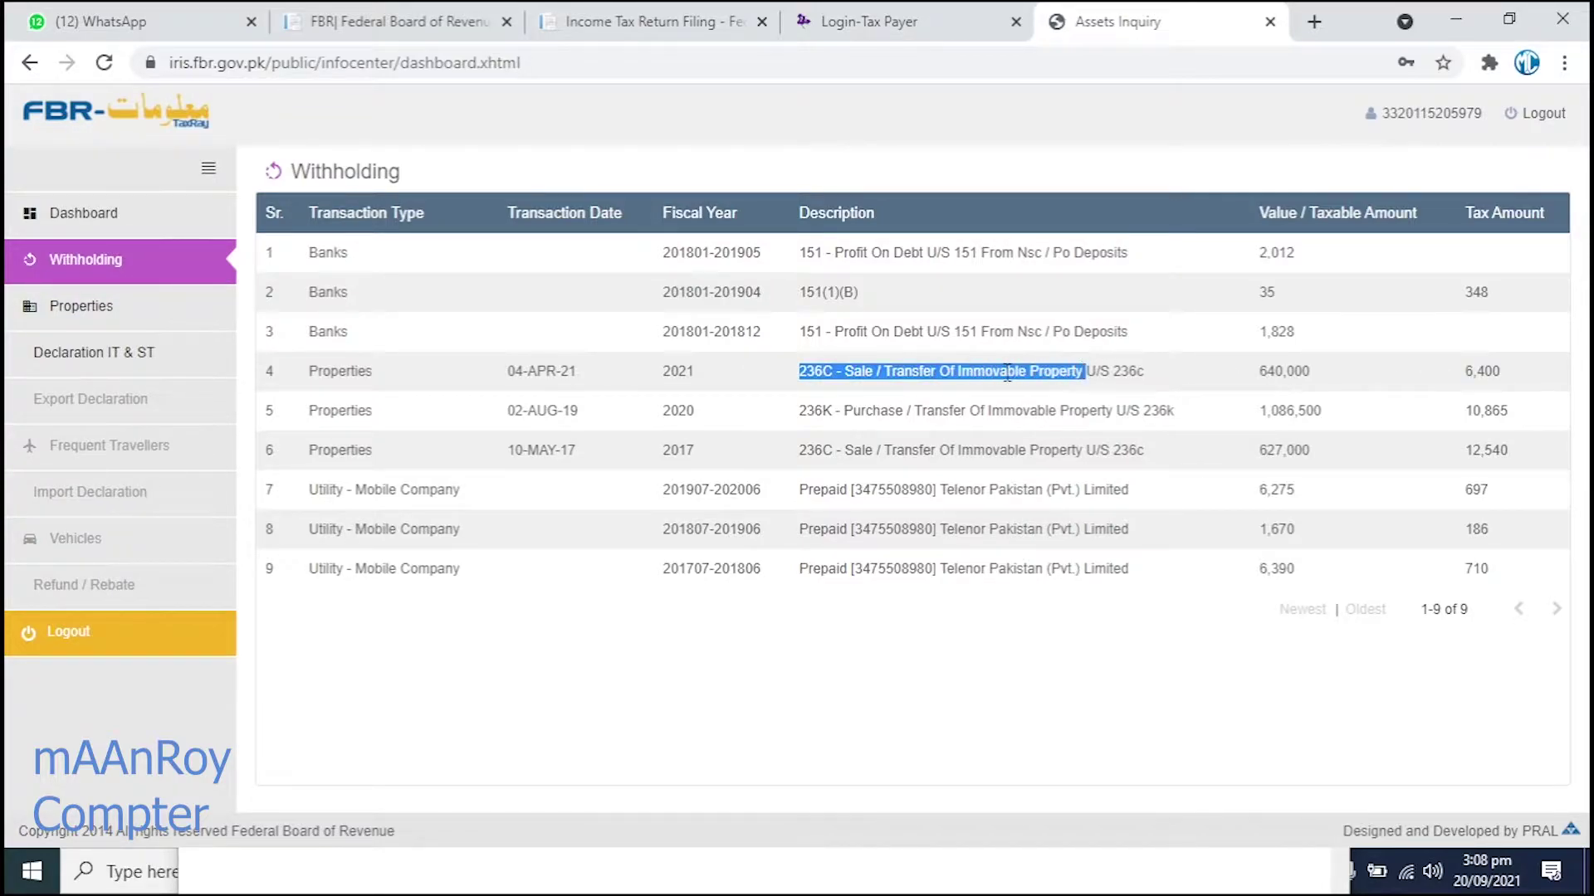
{"action": "left_click", "coordinate": [1056, 372]}
{"action": "left_click_drag", "start_coordinate": [366, 377], "coordinate": [679, 372]}
{"action": "left_click", "coordinate": [679, 372]}
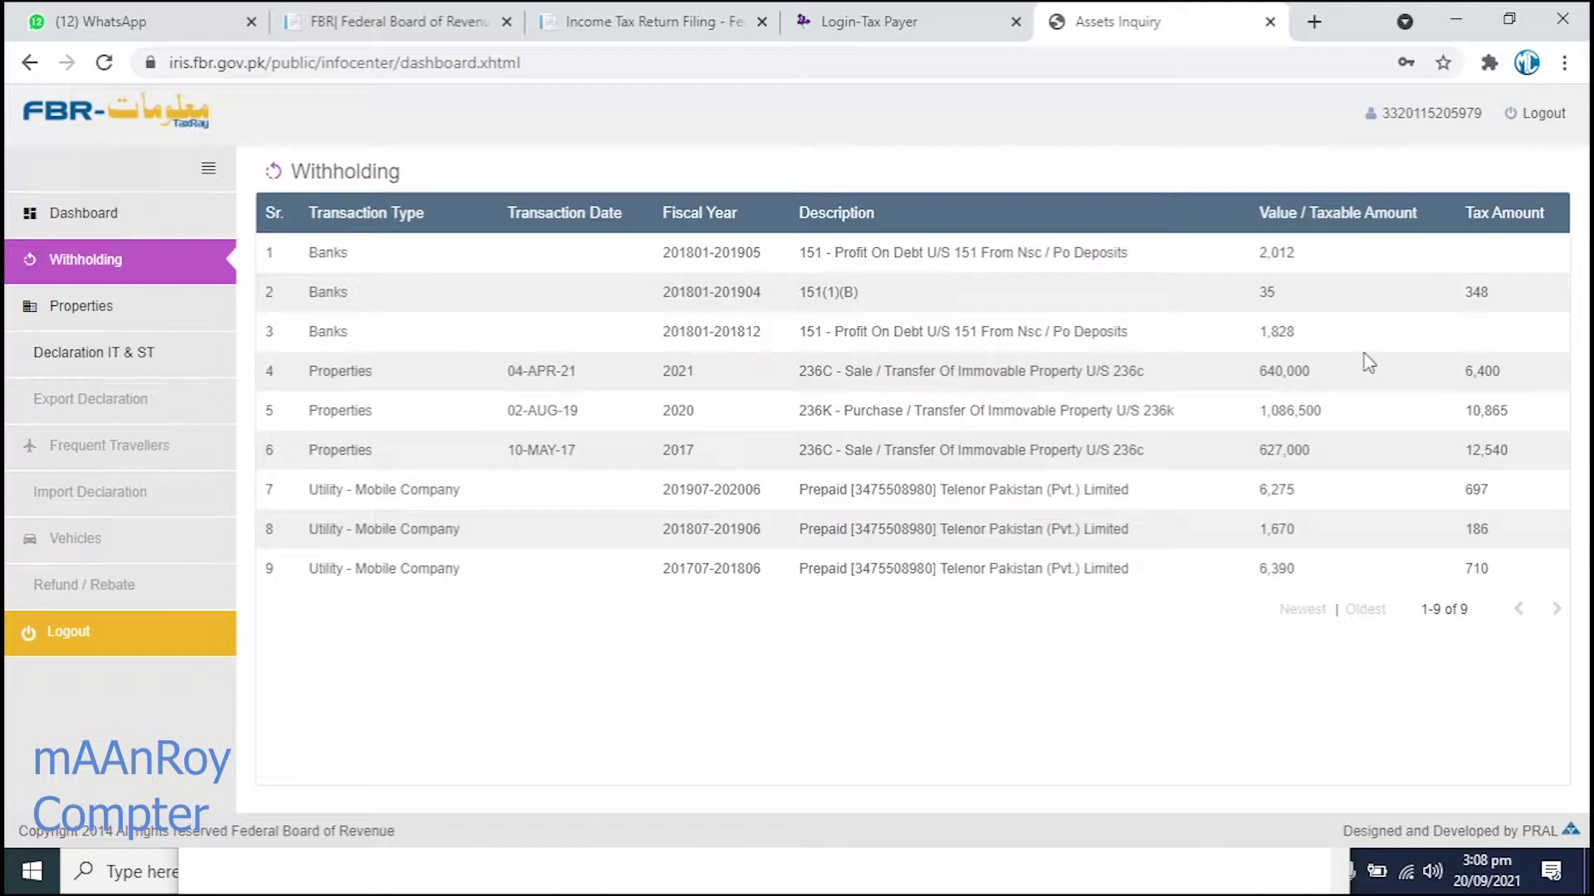
{"action": "left_click_drag", "start_coordinate": [1316, 373], "coordinate": [1254, 378]}
{"action": "left_click", "coordinate": [1308, 378]}
{"action": "left_click_drag", "start_coordinate": [1462, 376], "coordinate": [1515, 375]}
{"action": "left_click_drag", "start_coordinate": [700, 384], "coordinate": [653, 379]}
- Examine the descriptions and tax amounts of the three Utility - Mobile Company withholding entries
{"action": "left_click_drag", "start_coordinate": [743, 490], "coordinate": [953, 493]}
{"action": "left_click", "coordinate": [981, 507]}
{"action": "left_click_drag", "start_coordinate": [841, 521], "coordinate": [991, 492]}
{"action": "left_click", "coordinate": [1010, 526]}
{"action": "left_click_drag", "start_coordinate": [926, 531], "coordinate": [964, 531]}
{"action": "left_click", "coordinate": [1074, 530]}
{"action": "double_click", "coordinate": [1480, 491]}
{"action": "double_click", "coordinate": [1485, 529]}
{"action": "double_click", "coordinate": [1498, 490]}
{"action": "left_click", "coordinate": [1519, 543]}
{"action": "double_click", "coordinate": [1477, 569]}
- Compare the fiscal year periods of the three Utility - Mobile Company entries
{"action": "left_click_drag", "start_coordinate": [663, 570], "coordinate": [772, 589]}
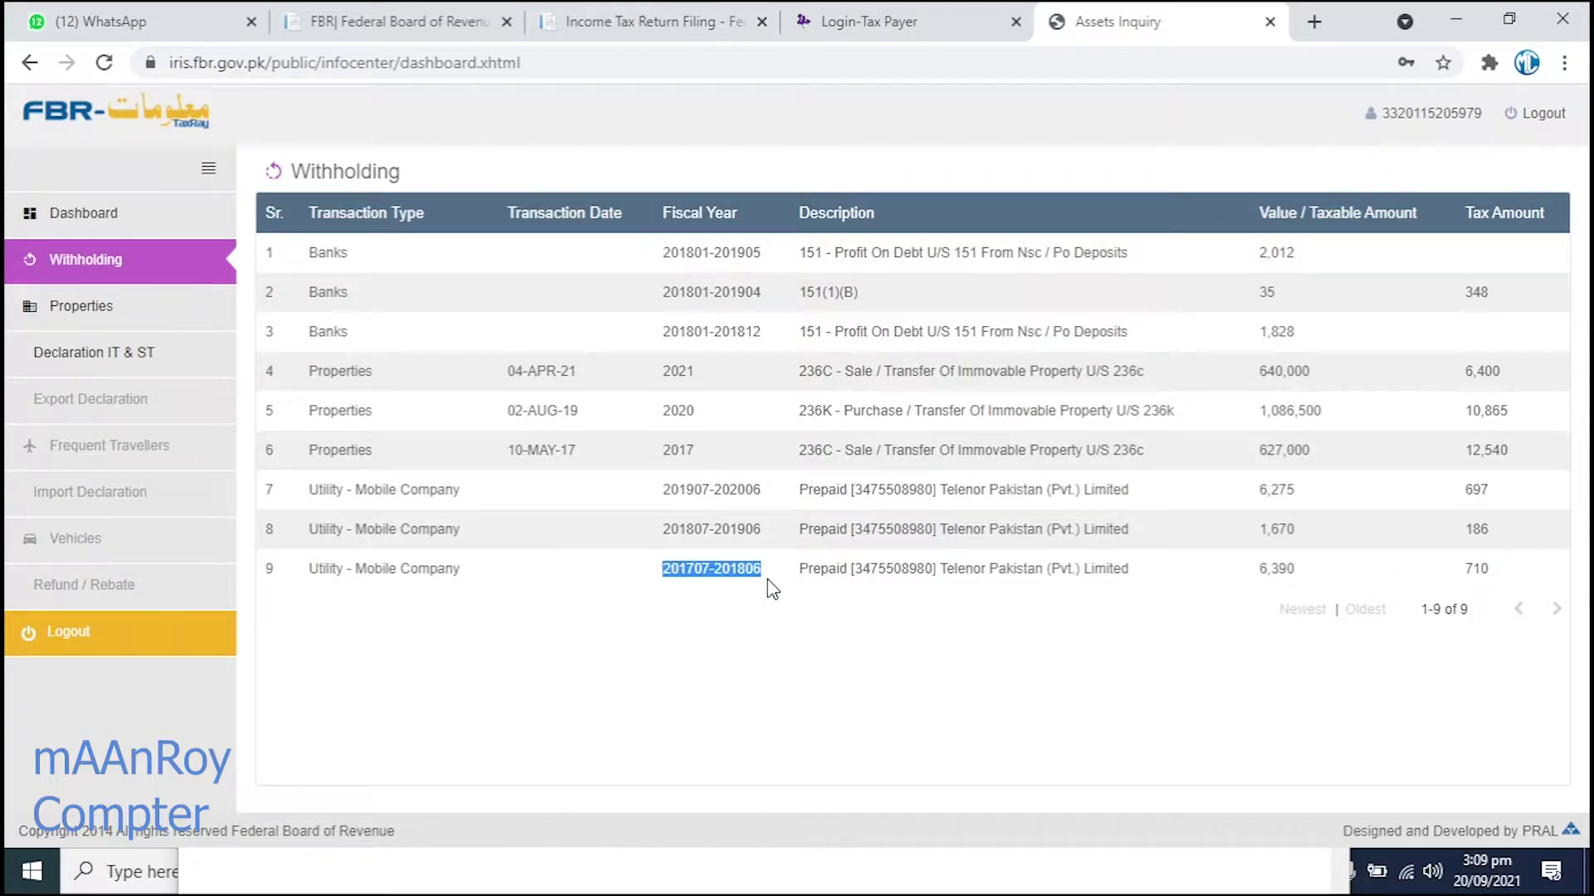
{"action": "left_click_drag", "start_coordinate": [679, 529], "coordinate": [738, 527]}
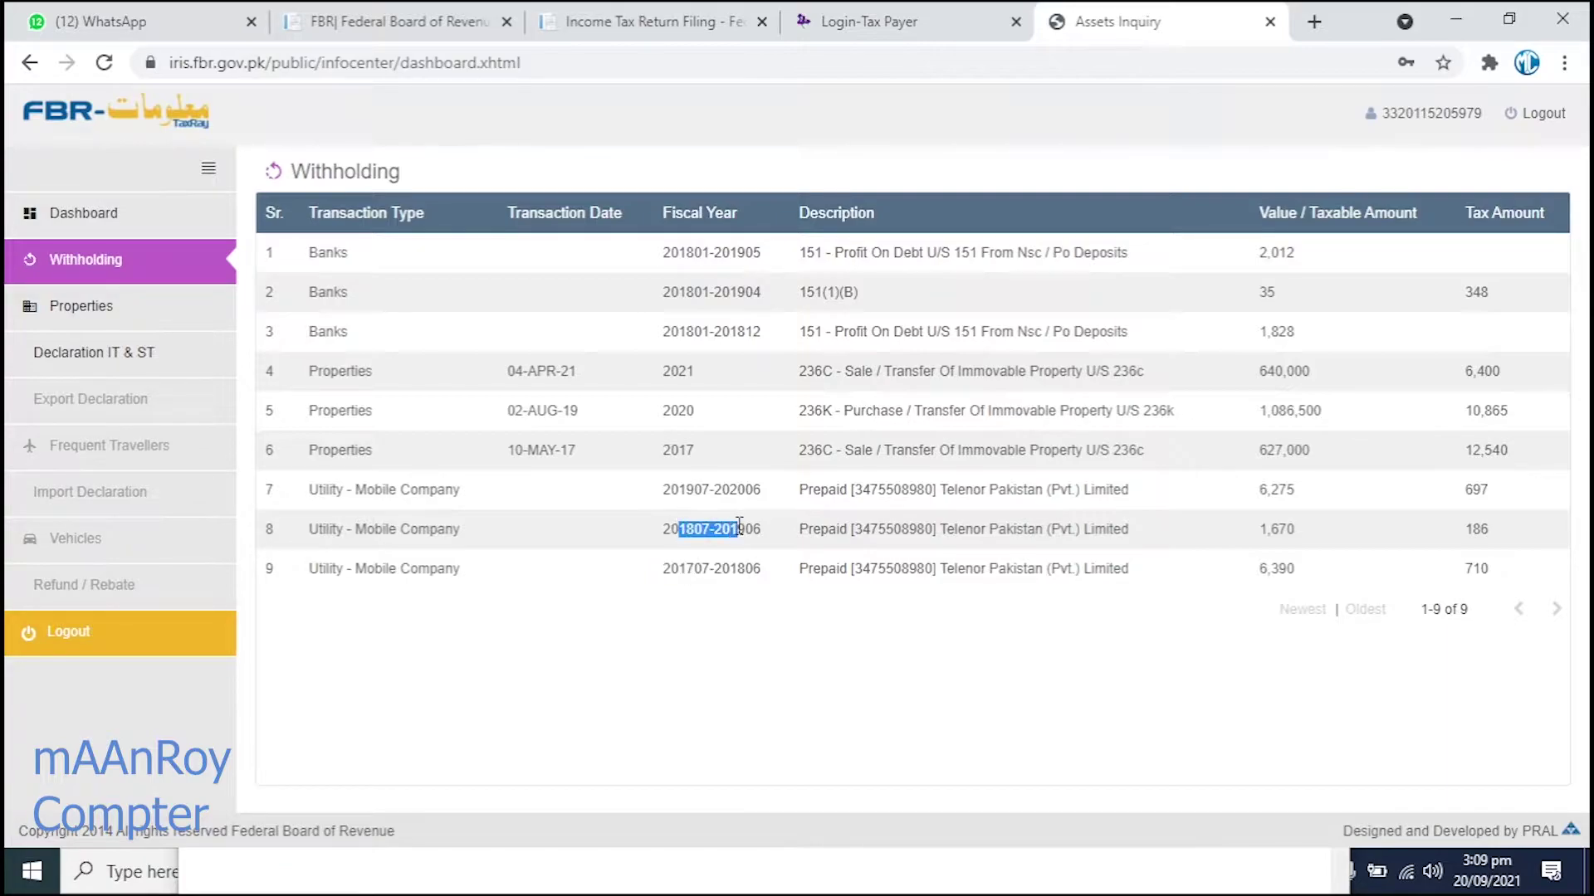
{"action": "left_click_drag", "start_coordinate": [661, 492], "coordinate": [716, 496]}
{"action": "left_click", "coordinate": [708, 497]}
{"action": "left_click", "coordinate": [722, 515]}
{"action": "left_click", "coordinate": [666, 489]}
{"action": "left_click", "coordinate": [731, 515]}
{"action": "left_click_drag", "start_coordinate": [708, 569], "coordinate": [655, 574]}
{"action": "left_click_drag", "start_coordinate": [774, 578], "coordinate": [710, 574]}
{"action": "left_click", "coordinate": [682, 569]}
- Open the Properties records and examine the property sizes and whether each is listed as buyer or seller
{"action": "left_click", "coordinate": [127, 314]}
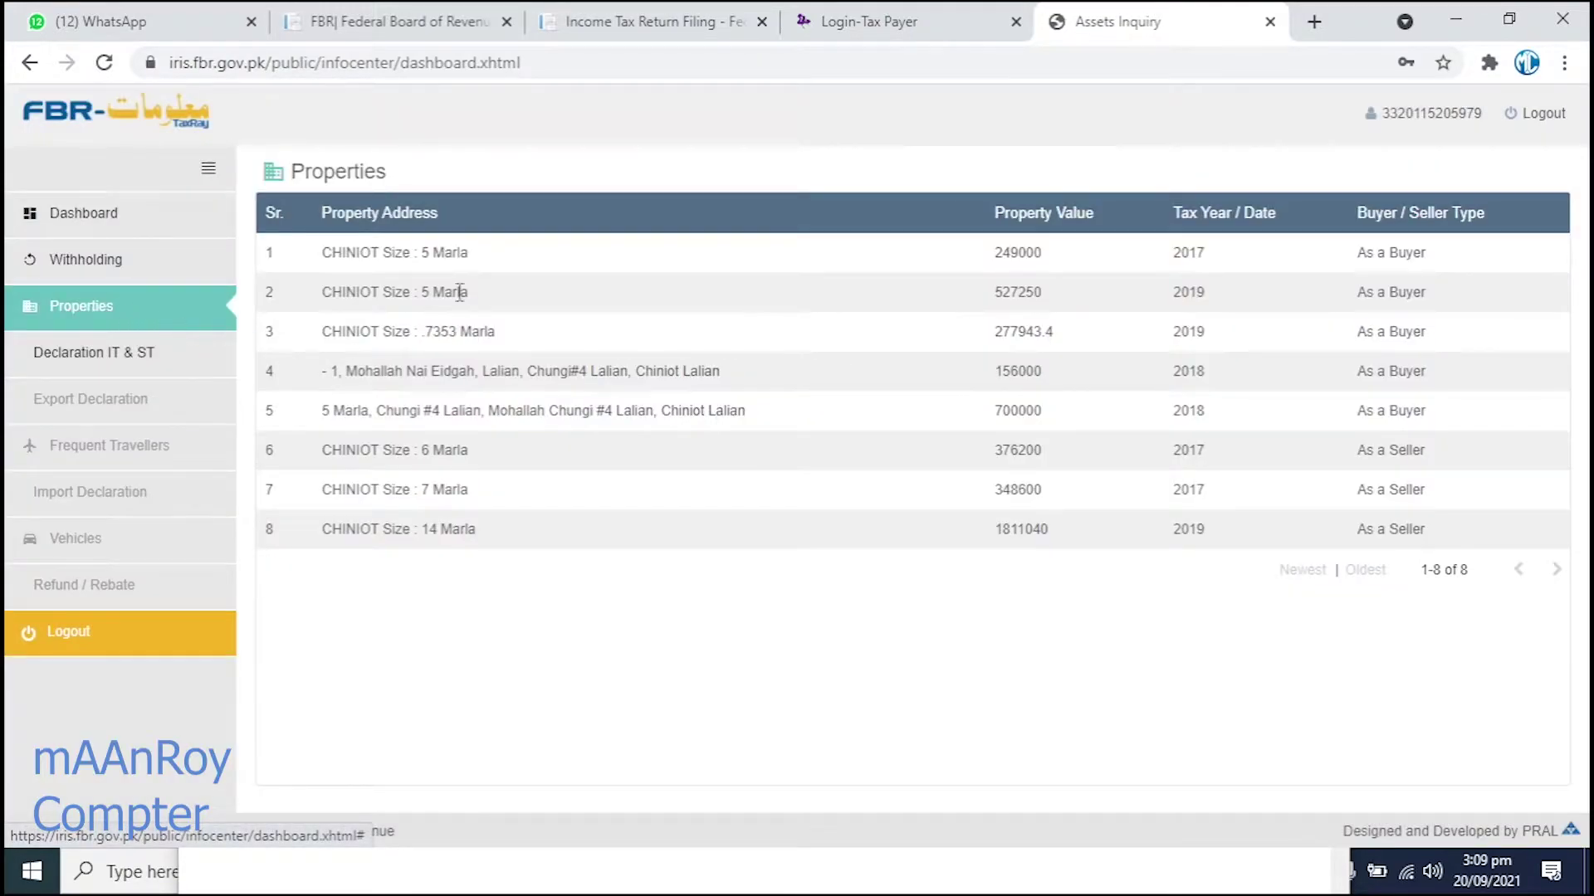
{"action": "left_click_drag", "start_coordinate": [456, 259], "coordinate": [468, 410]}
{"action": "left_click", "coordinate": [648, 532]}
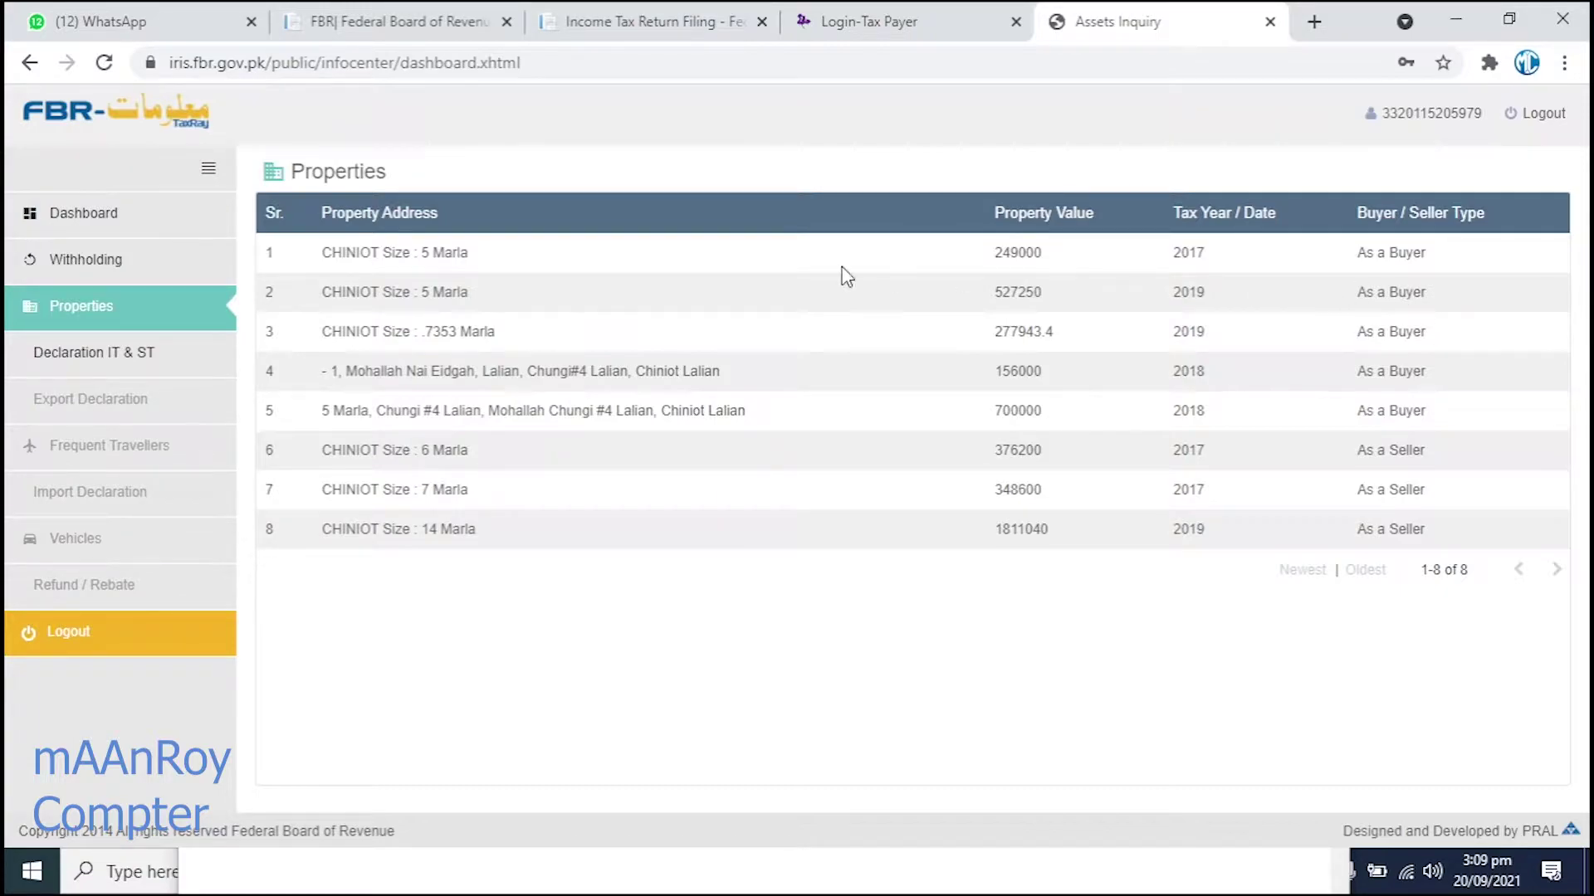
{"action": "double_click", "coordinate": [1398, 256]}
{"action": "left_click_drag", "start_coordinate": [1378, 372], "coordinate": [1463, 380]}
{"action": "left_click_drag", "start_coordinate": [1440, 453], "coordinate": [704, 478]}
{"action": "left_click", "coordinate": [703, 477]}
{"action": "left_click_drag", "start_coordinate": [461, 529], "coordinate": [512, 544]}
- Open the Declaration IT & ST records and review the subjects and tax periods of the filed returns and wealth statements
{"action": "left_click", "coordinate": [168, 356]}
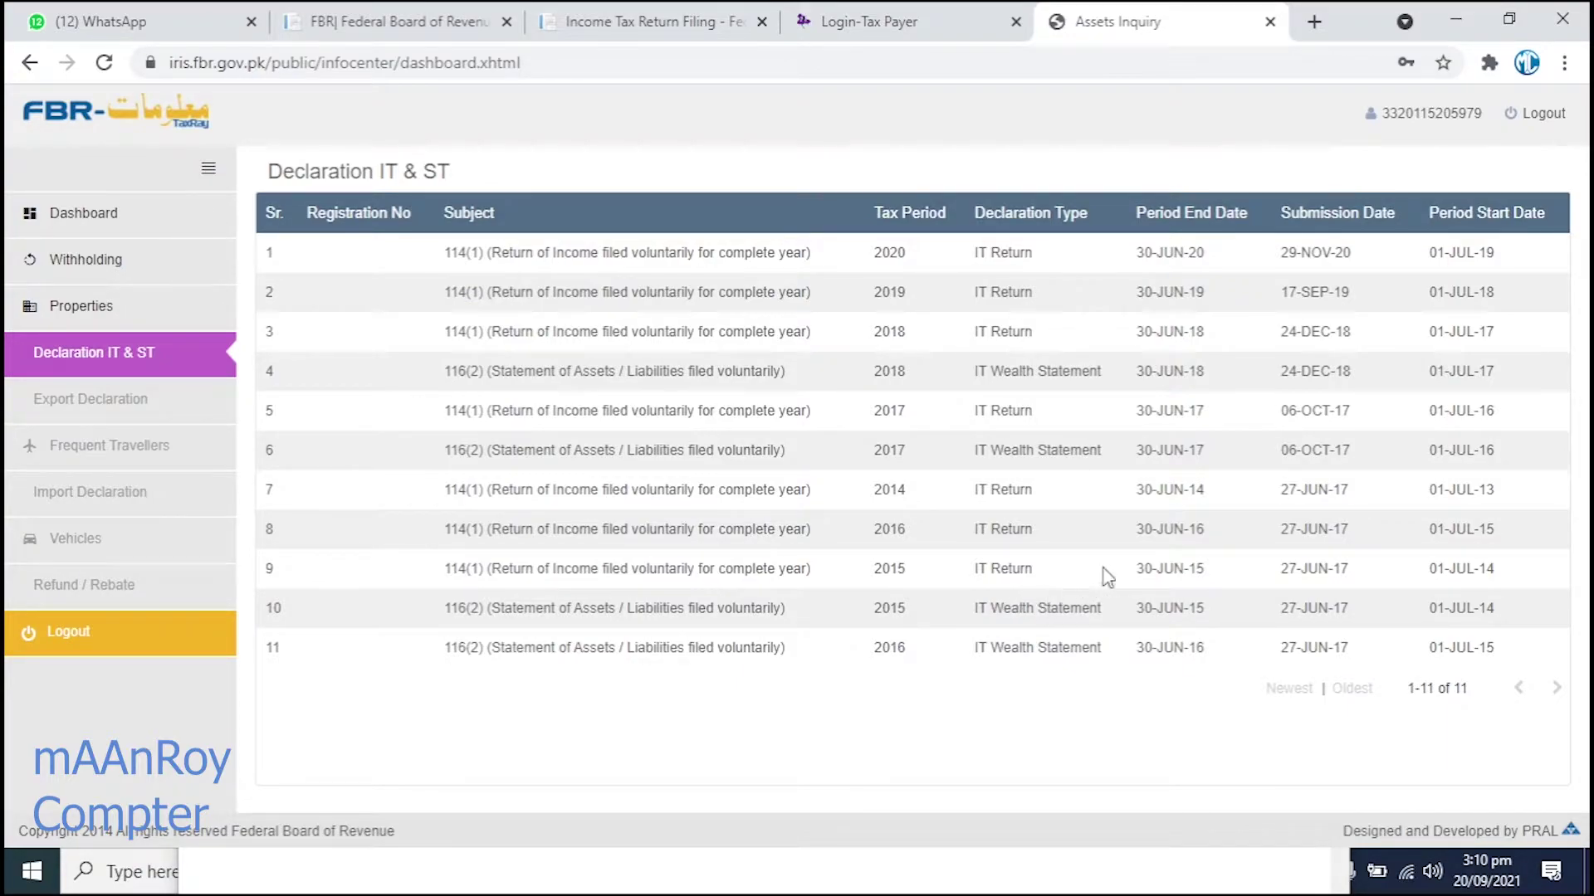
{"action": "left_click_drag", "start_coordinate": [1216, 646], "coordinate": [768, 571]}
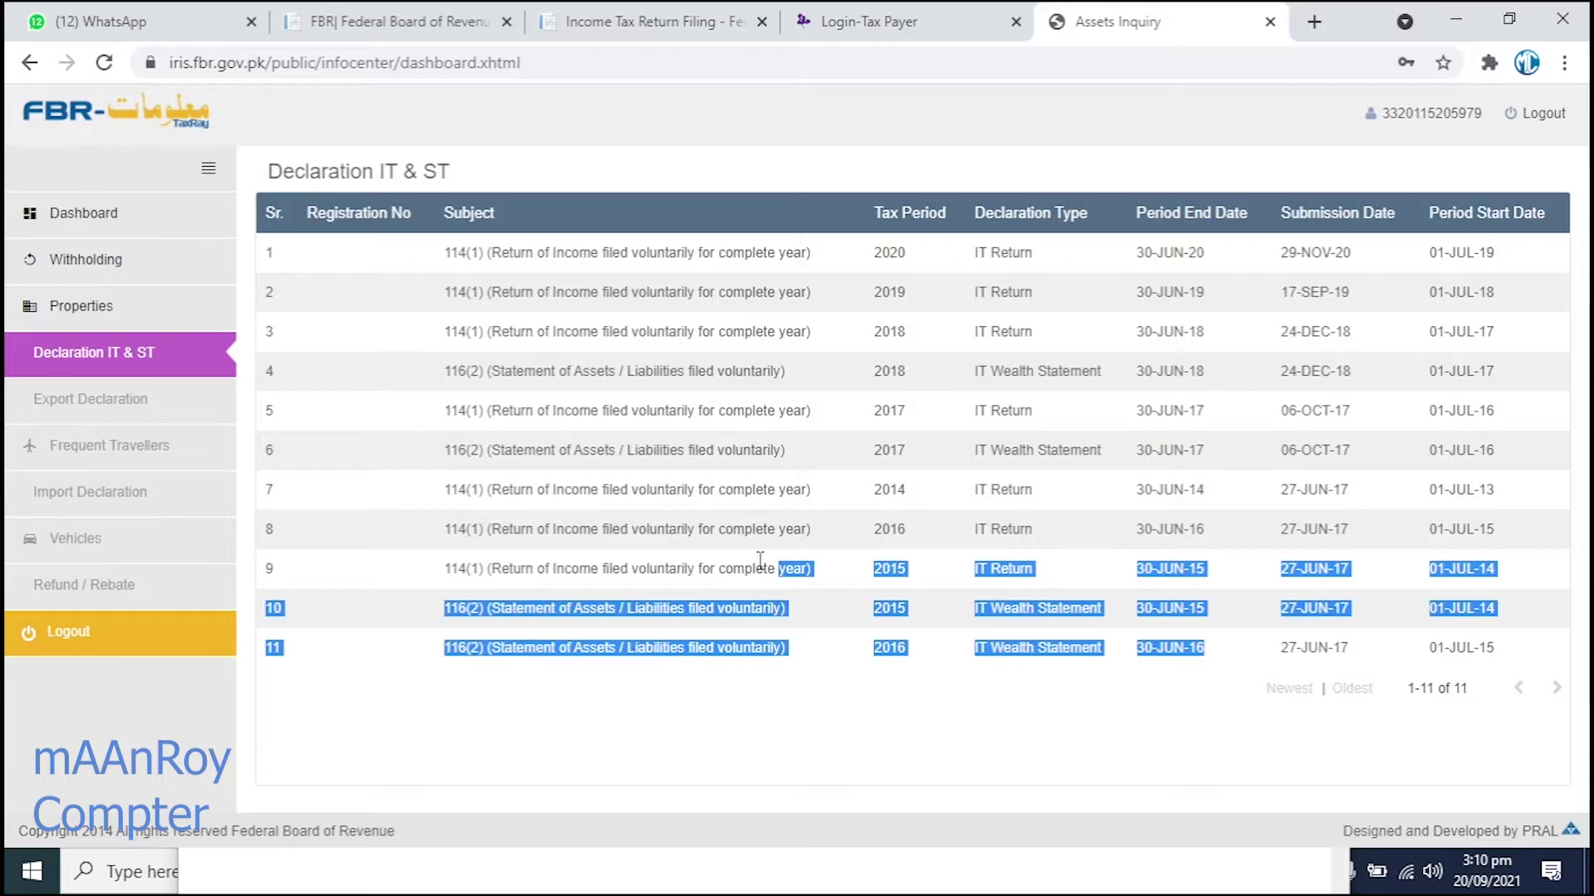
{"action": "left_click", "coordinate": [527, 508]}
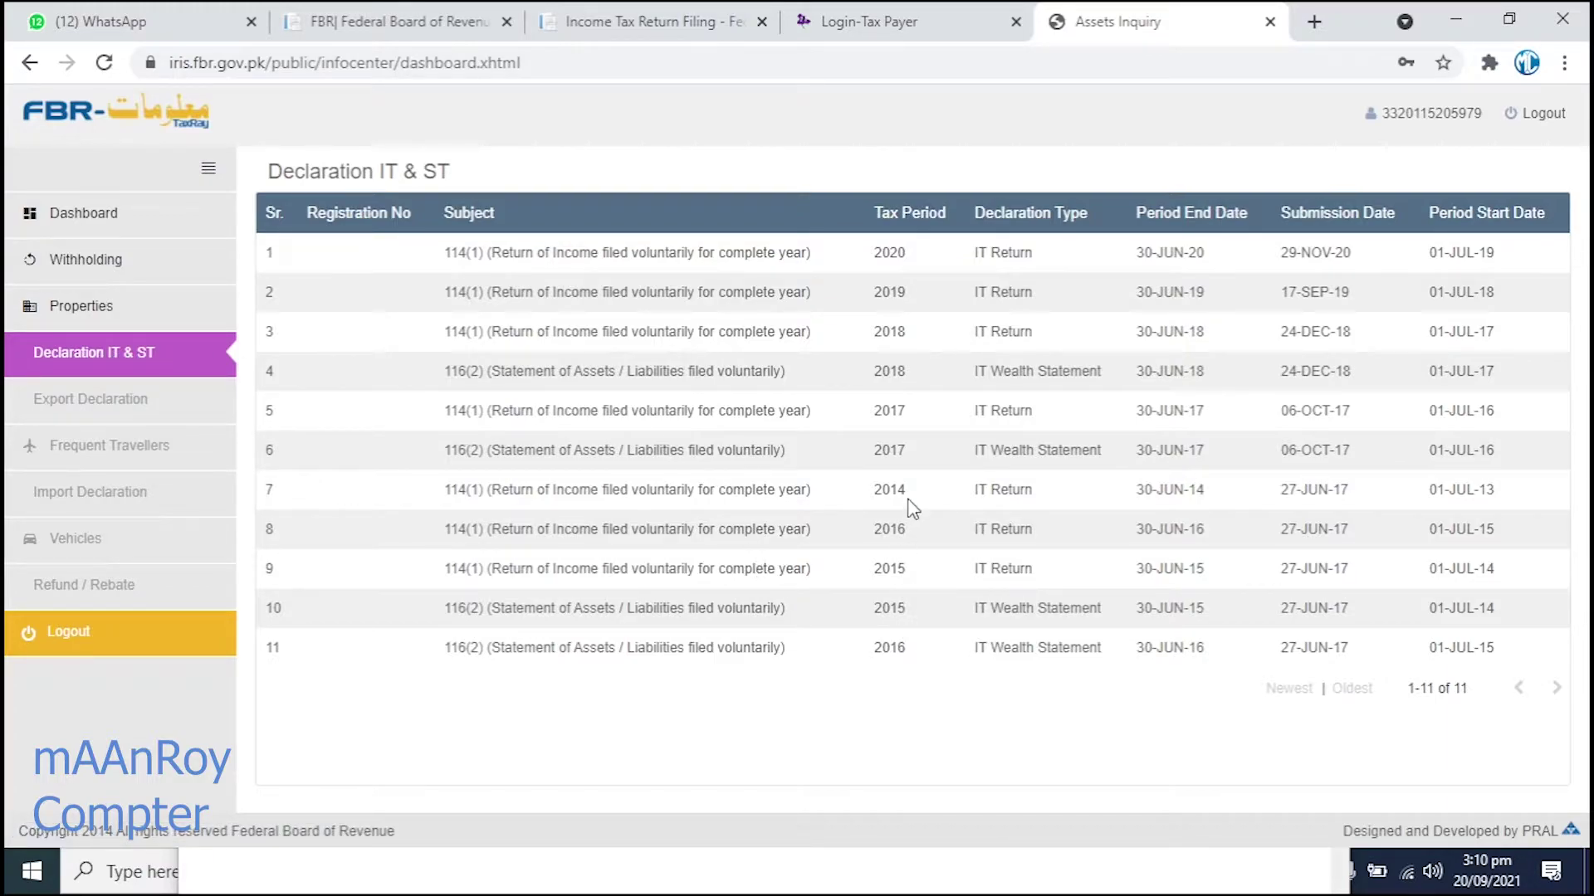
{"action": "left_click_drag", "start_coordinate": [906, 489], "coordinate": [891, 490]}
{"action": "left_click", "coordinate": [910, 528]}
{"action": "left_click_drag", "start_coordinate": [445, 264], "coordinate": [505, 252]}
{"action": "left_click", "coordinate": [540, 399]}
{"action": "left_click_drag", "start_coordinate": [445, 649], "coordinate": [587, 648]}
{"action": "left_click", "coordinate": [452, 490]}
{"action": "left_click_drag", "start_coordinate": [455, 291], "coordinate": [675, 705]}
{"action": "left_click", "coordinate": [820, 610]}
- Log out of FBR-Maloomat and close the Assets Inquiry page, returning to the Iris login page
{"action": "left_click", "coordinate": [50, 639]}
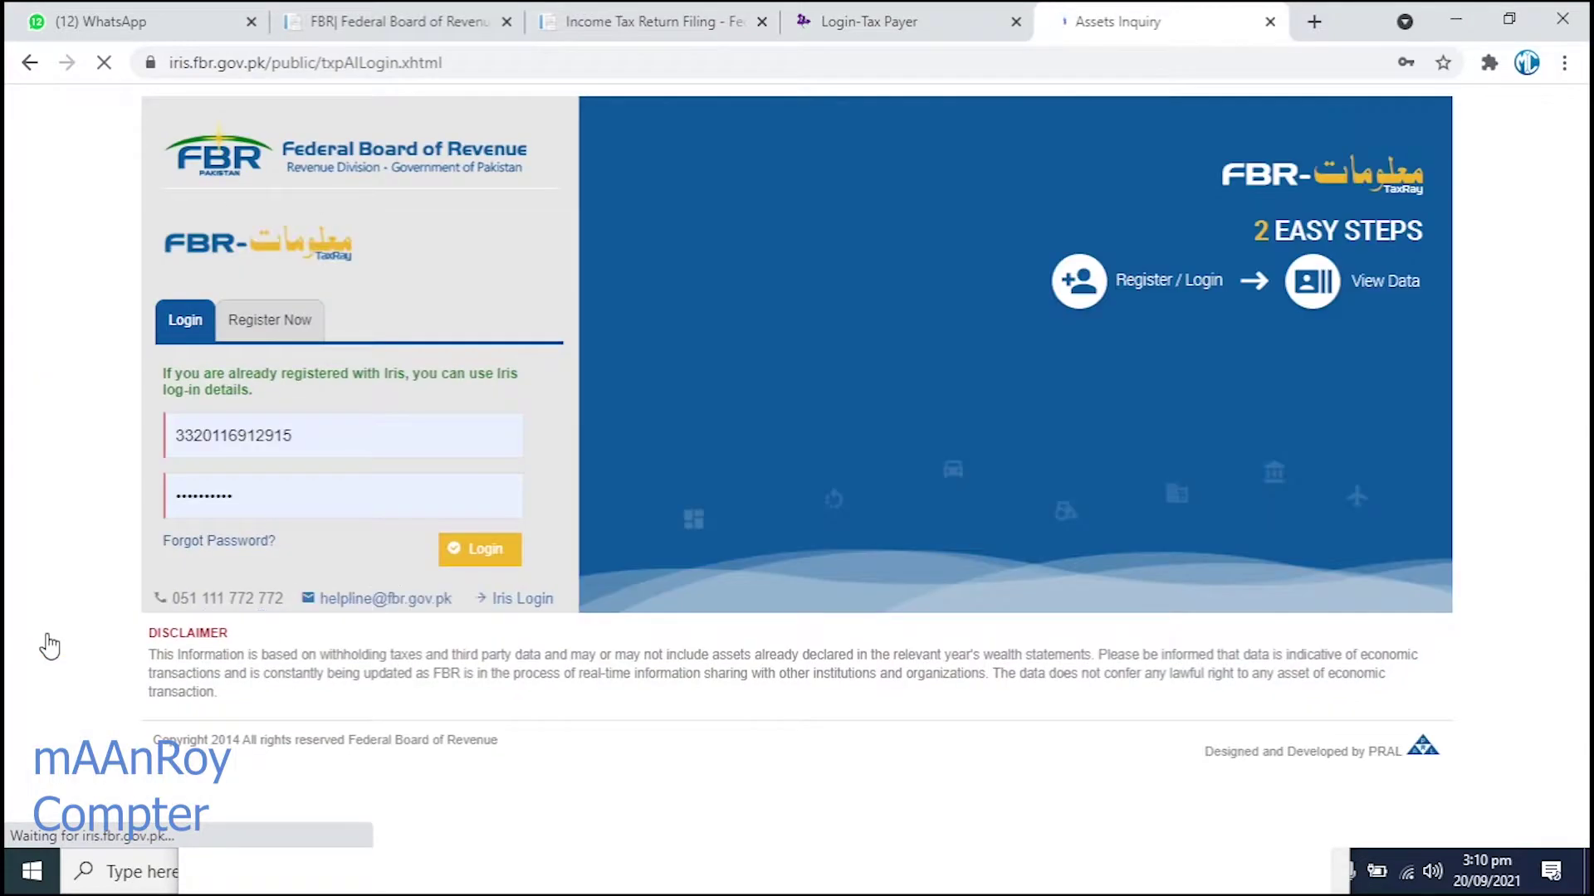
{"action": "left_click", "coordinate": [30, 62]}
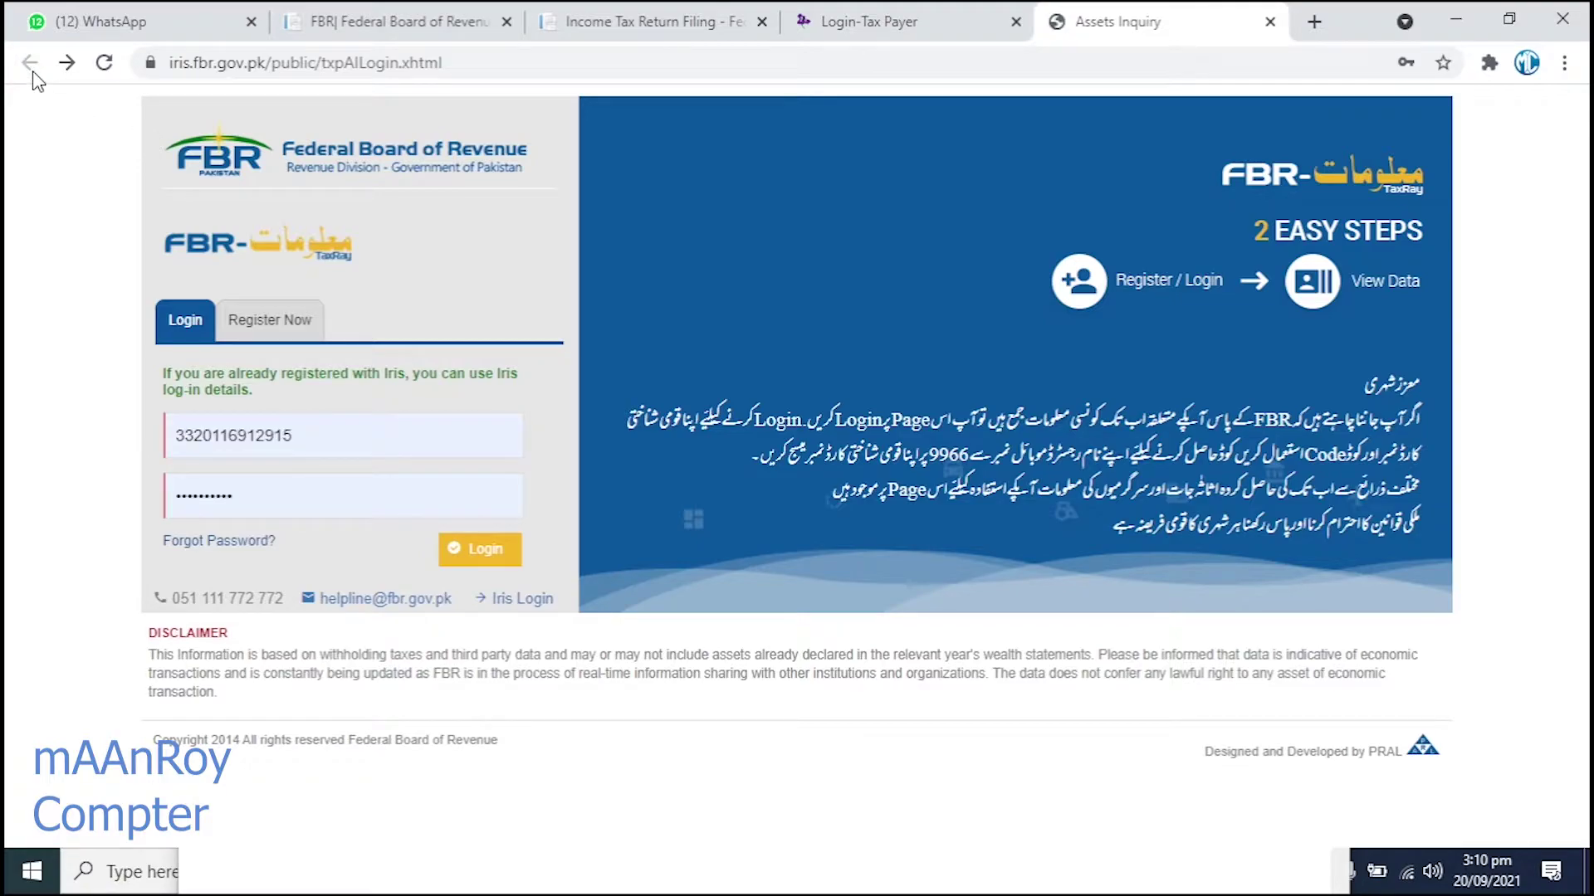
{"action": "left_click", "coordinate": [892, 20]}
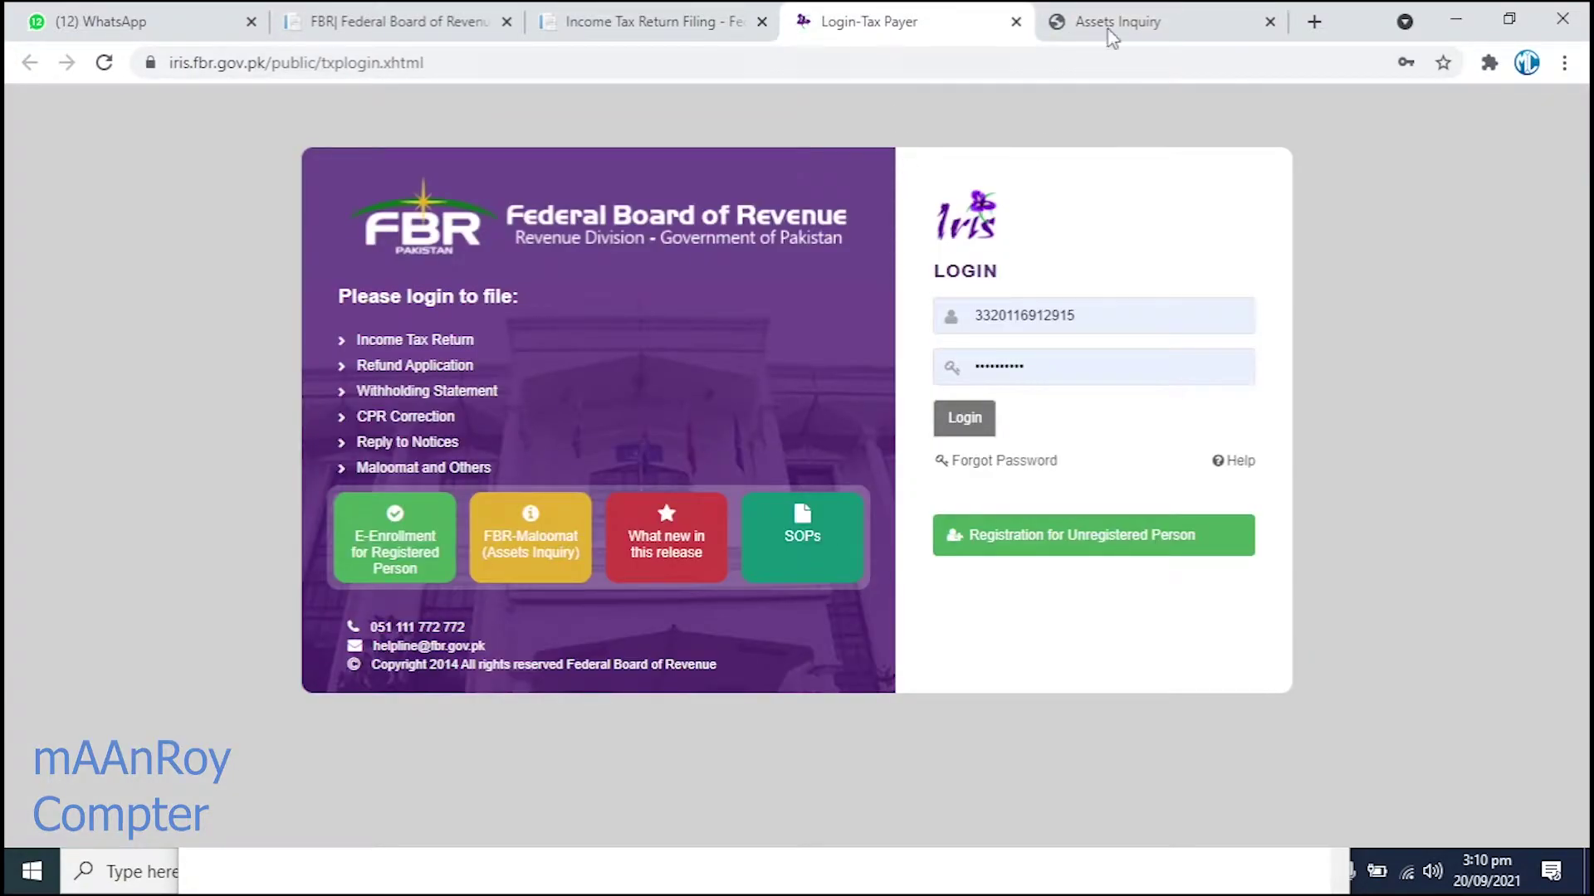
{"action": "left_click", "coordinate": [1270, 22]}
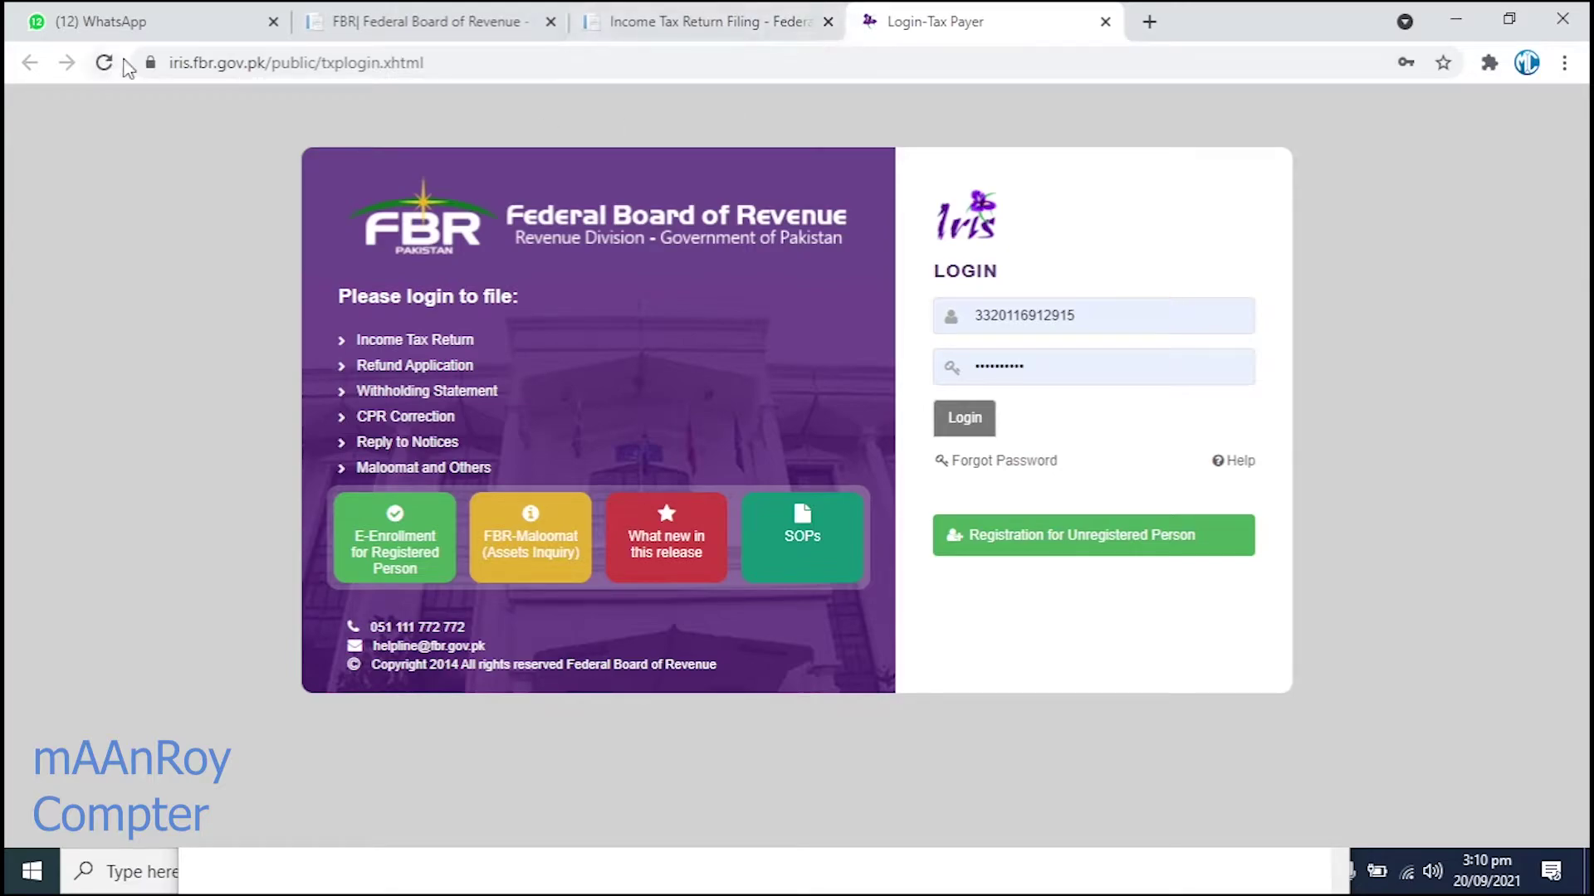
- Replace the prefilled Iris registration number and password with the taxpayer's credentials and log in
{"action": "left_click_drag", "start_coordinate": [1080, 317], "coordinate": [961, 318]}
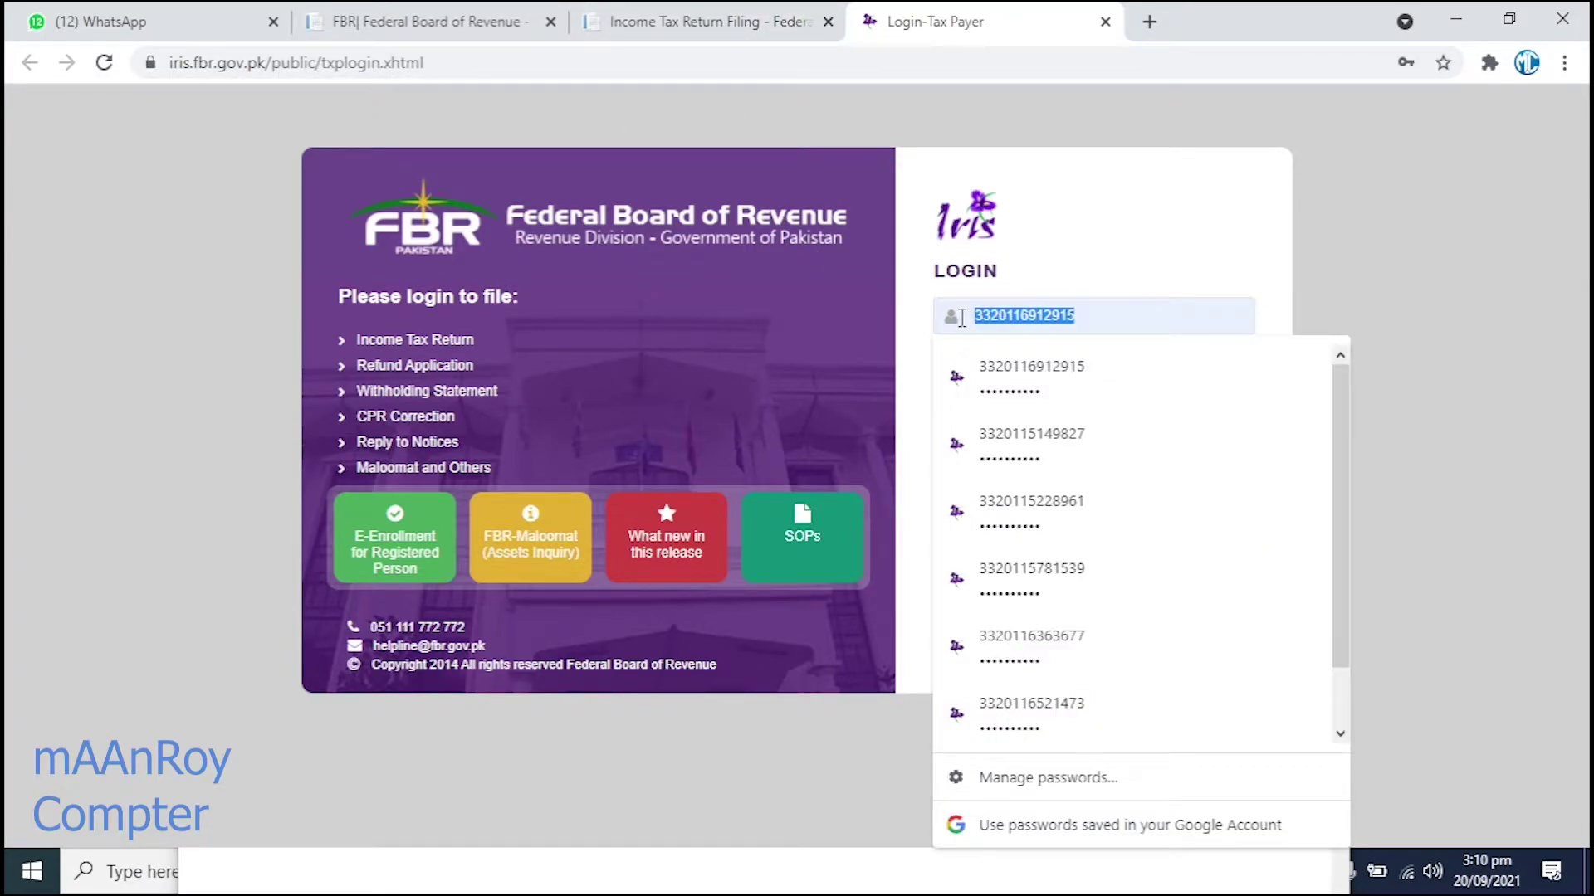
{"action": "key", "text": "BackSpace"}
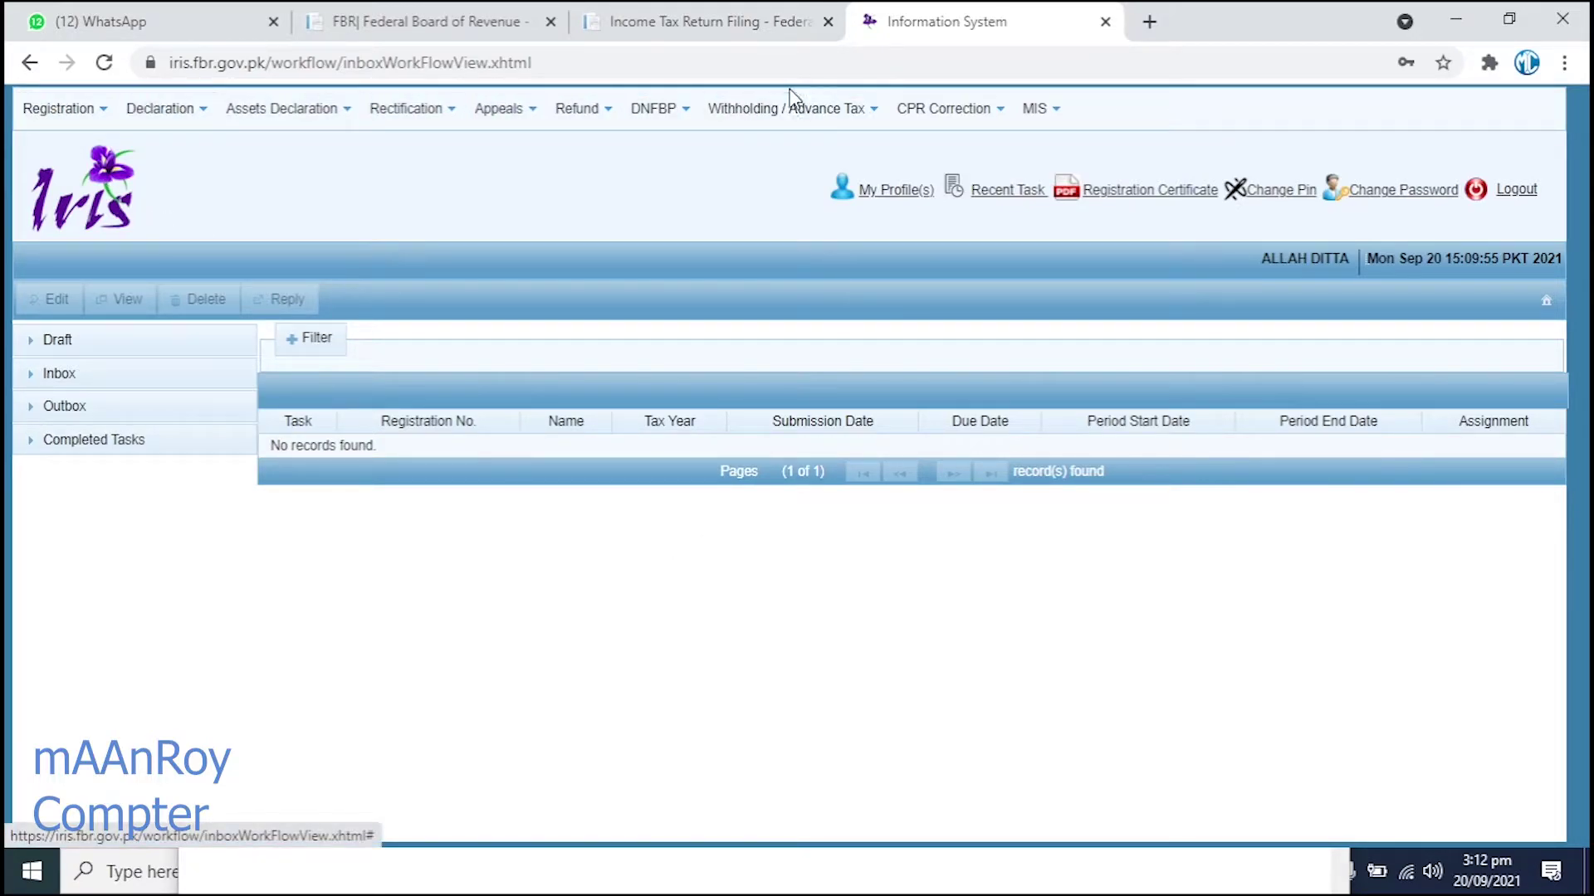
- Open the MIS Information Center and show its Payment Details section
{"action": "left_click", "coordinate": [1062, 123]}
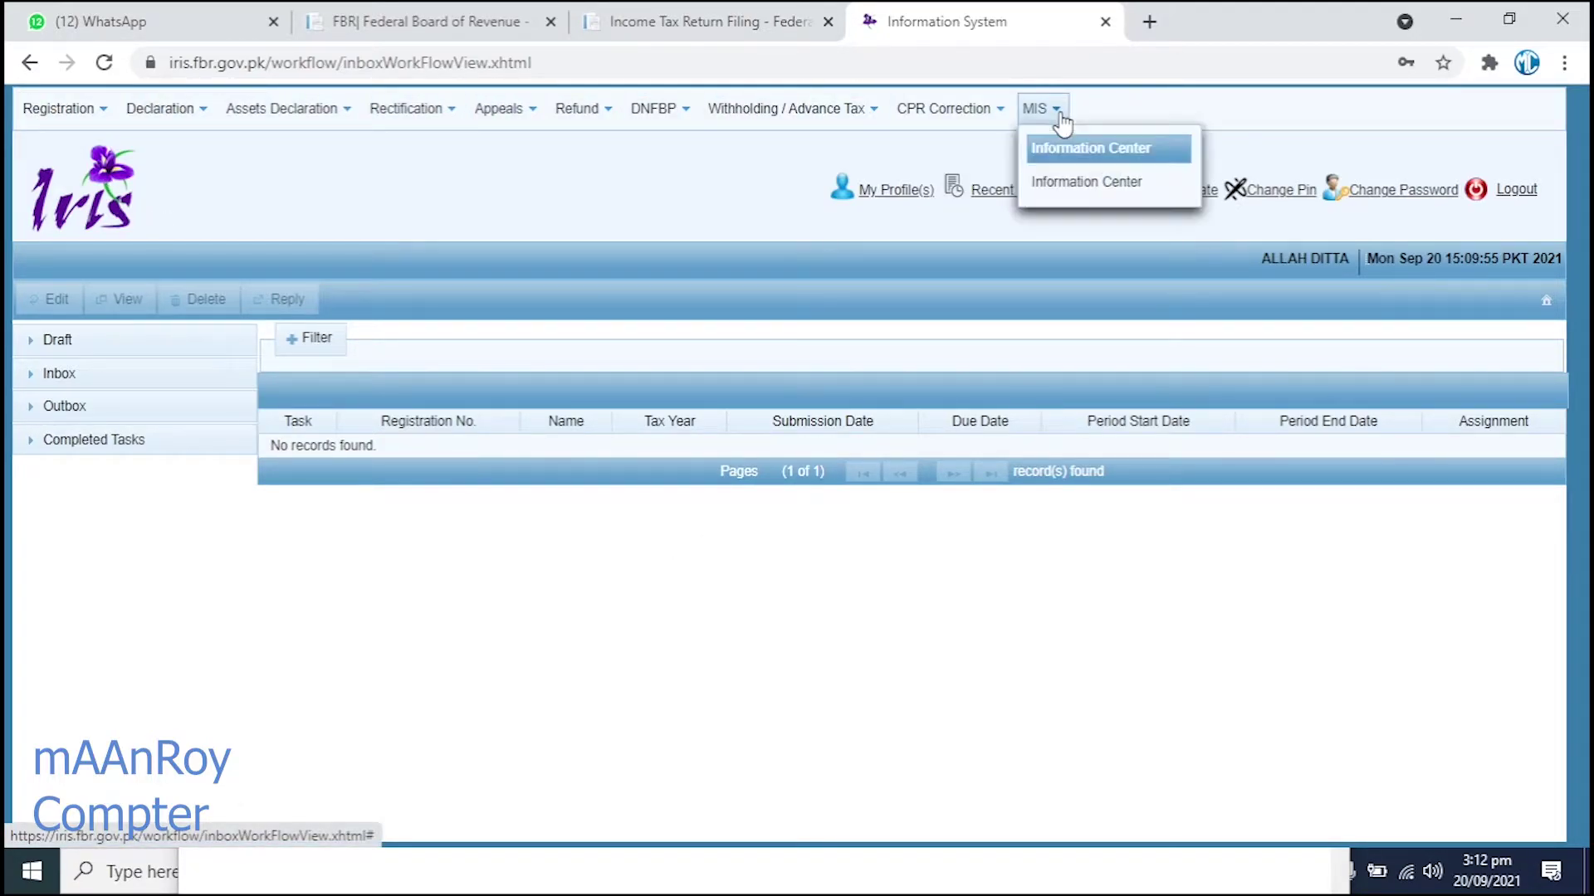
{"action": "left_click", "coordinate": [1076, 182]}
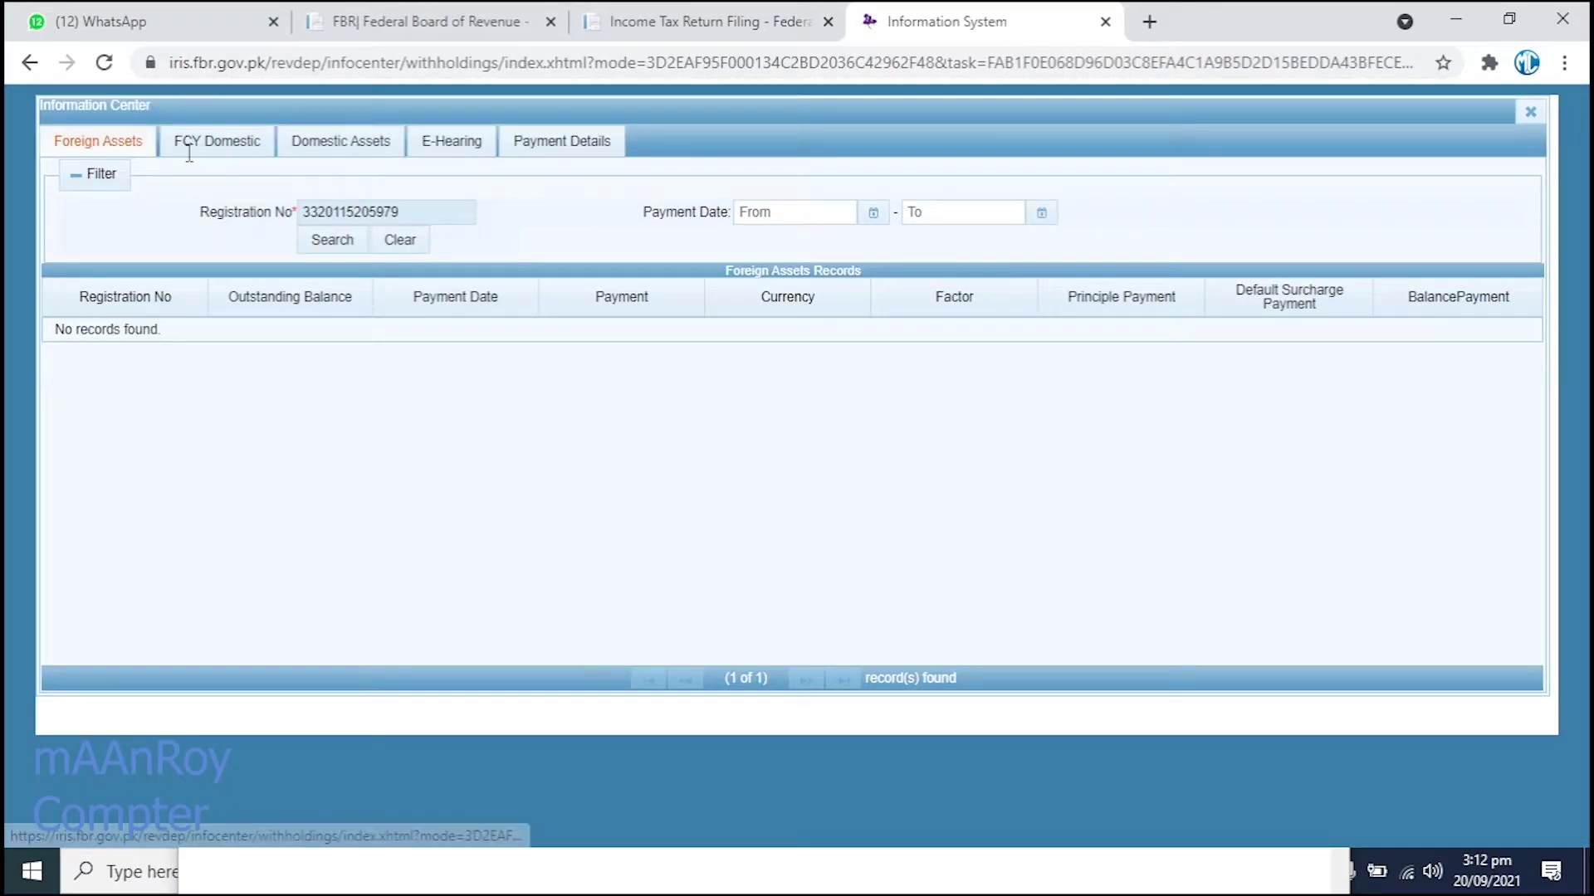
{"action": "left_click", "coordinate": [568, 154]}
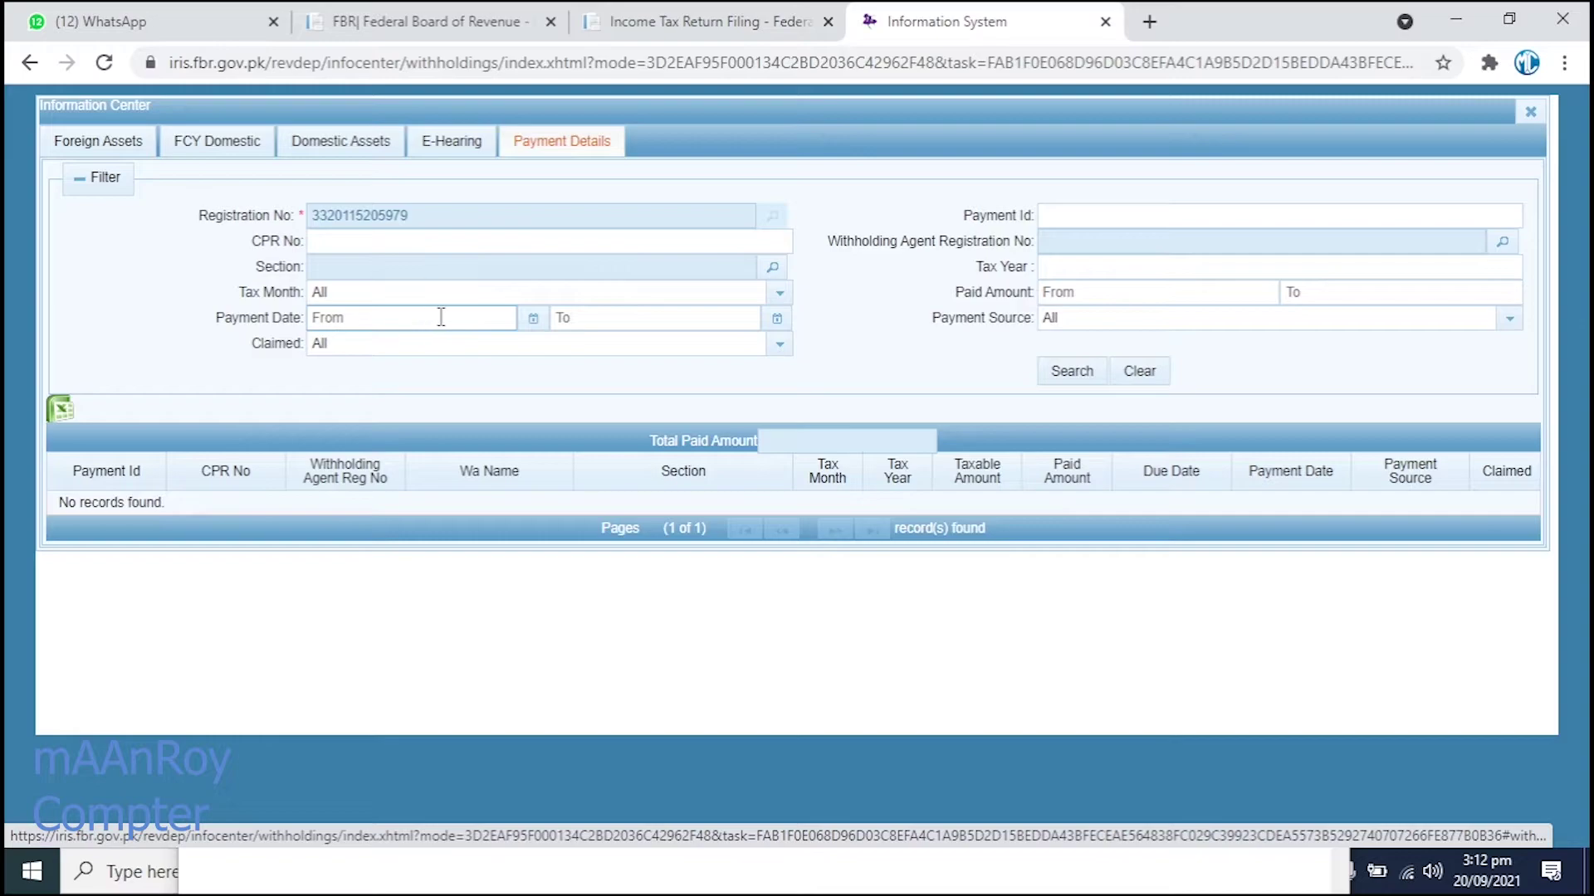
- Set the start of the Payment Date range to 7/1/20
{"action": "left_click", "coordinate": [533, 319]}
{"action": "left_click", "coordinate": [474, 348]}
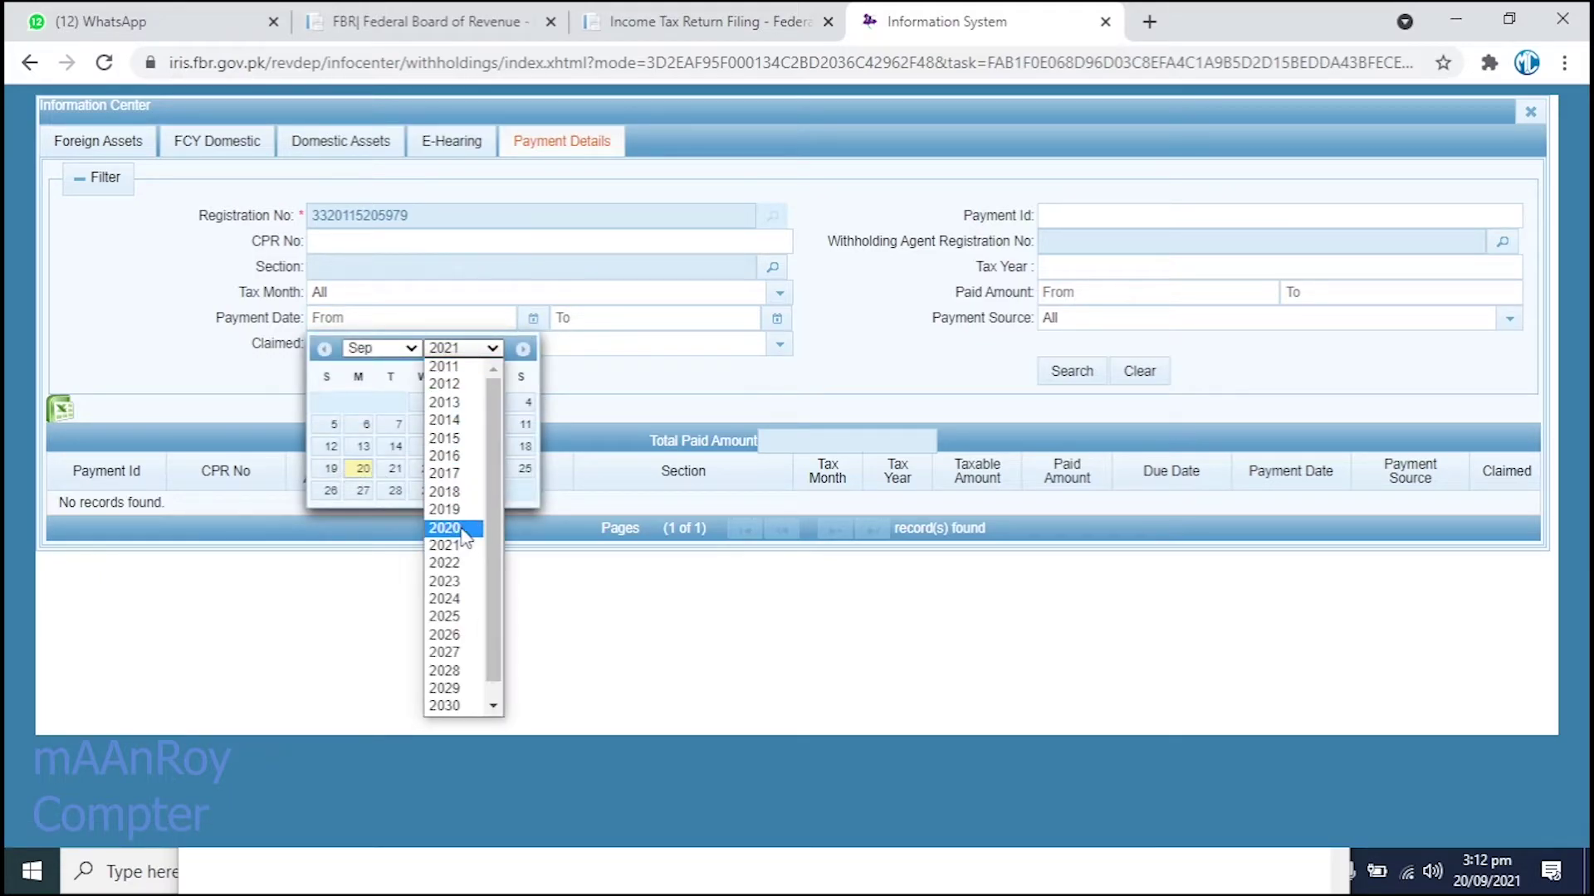
{"action": "left_click", "coordinate": [453, 528]}
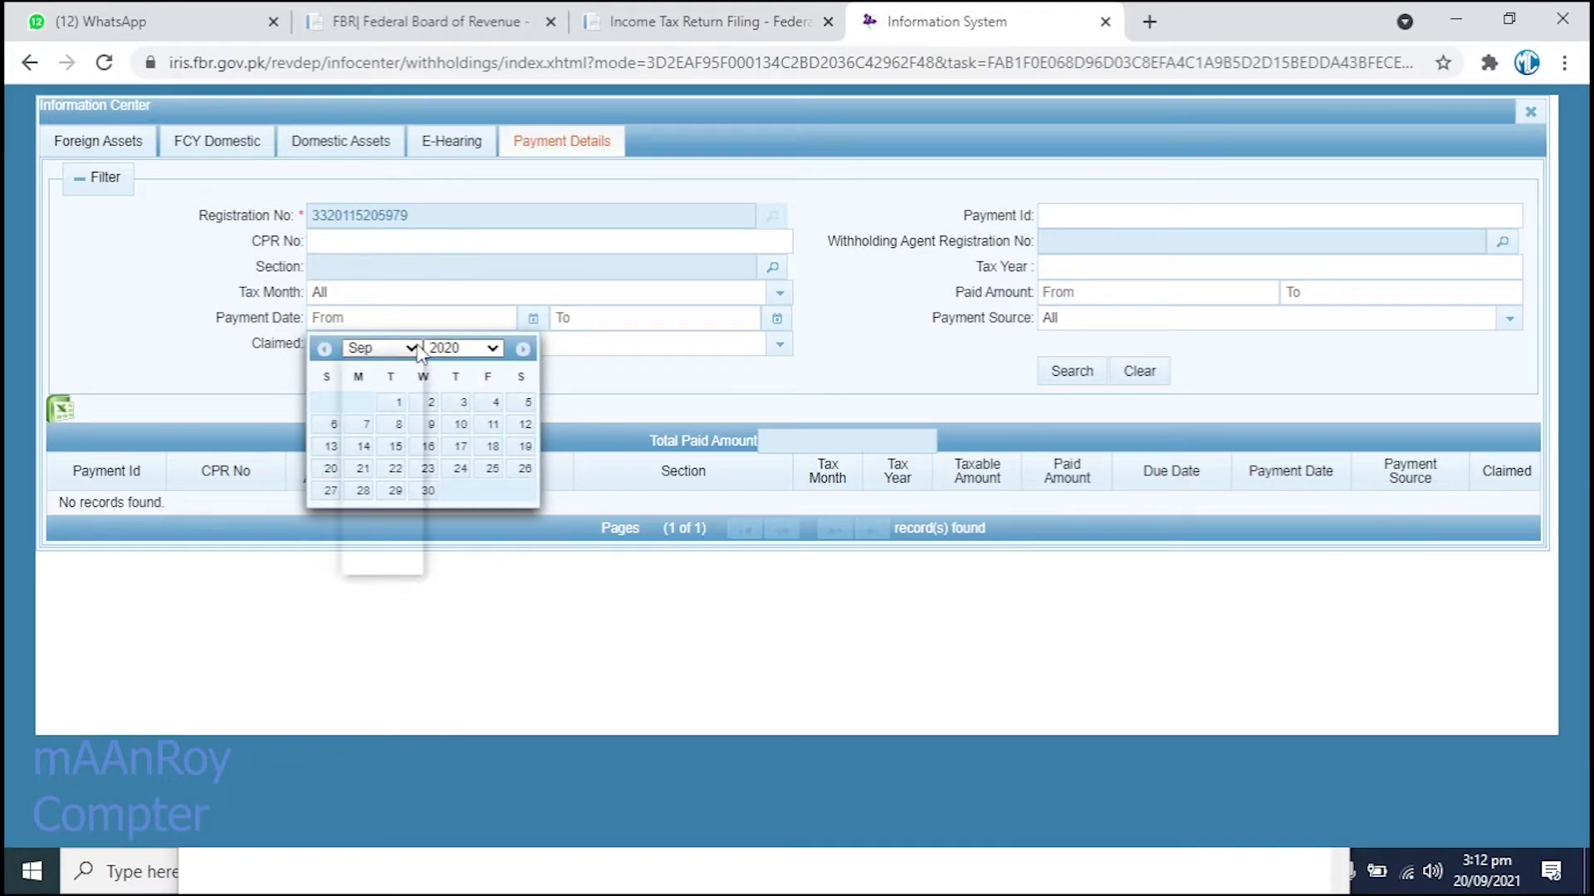
{"action": "left_click", "coordinate": [410, 348]}
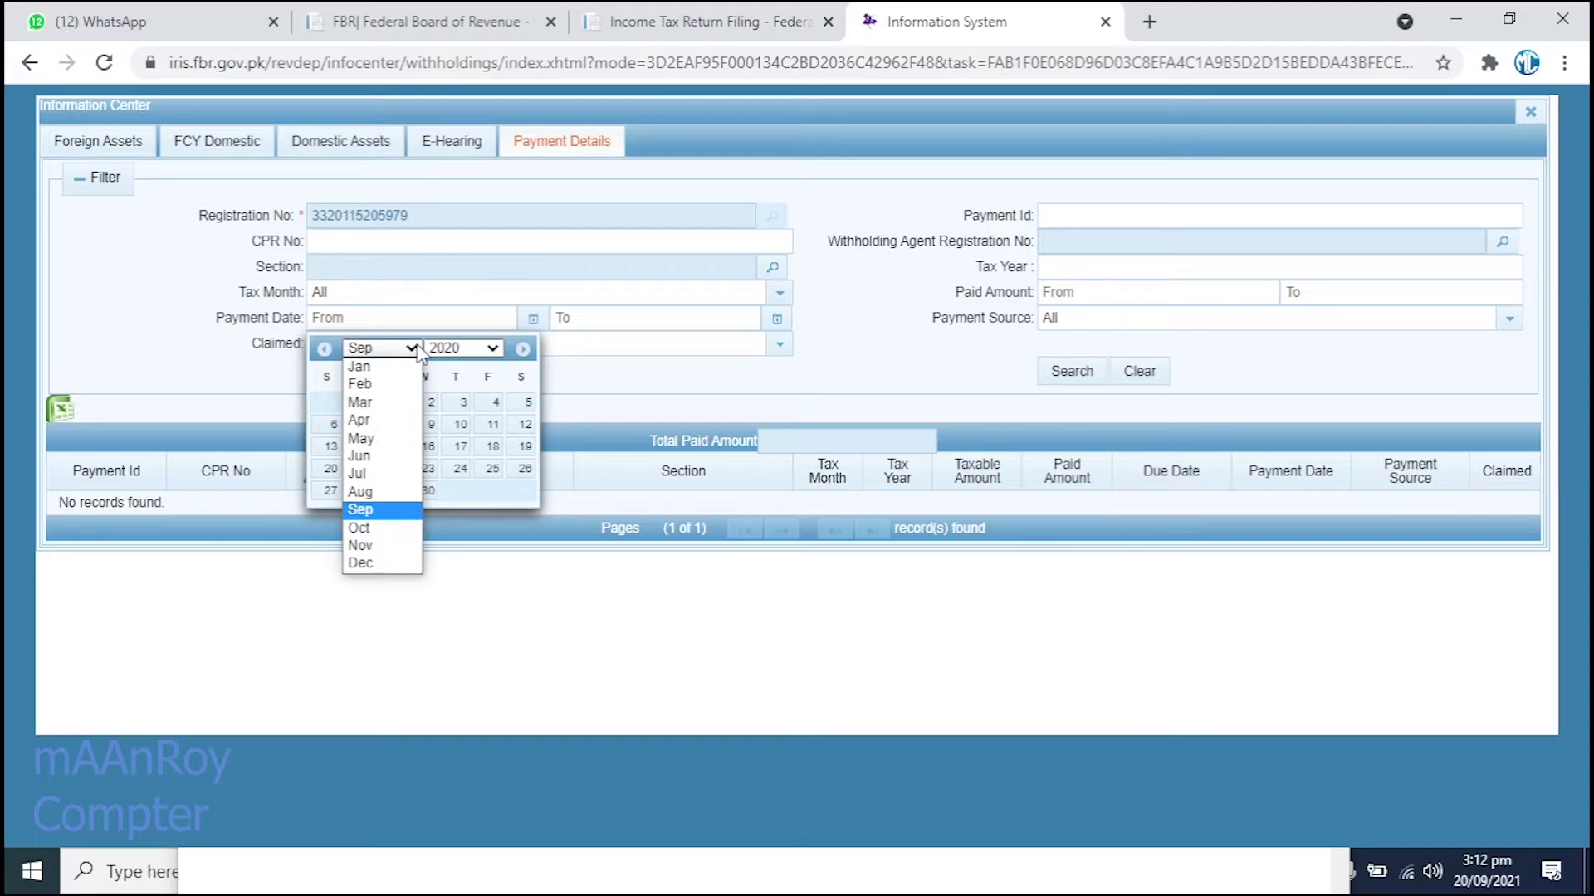
{"action": "left_click", "coordinate": [388, 475]}
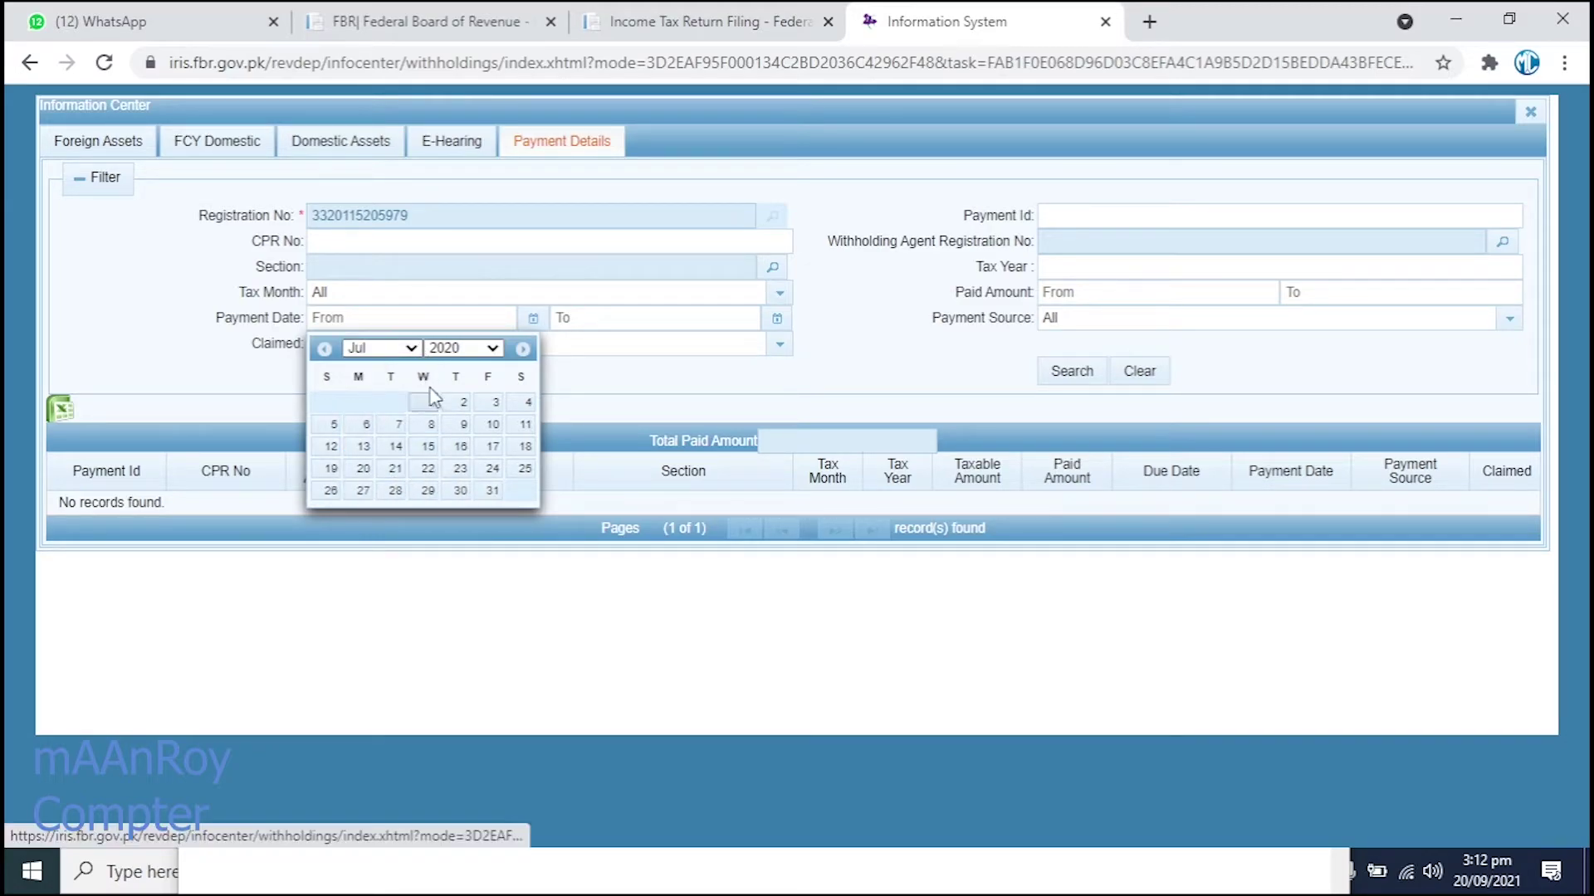
{"action": "left_click", "coordinate": [426, 402]}
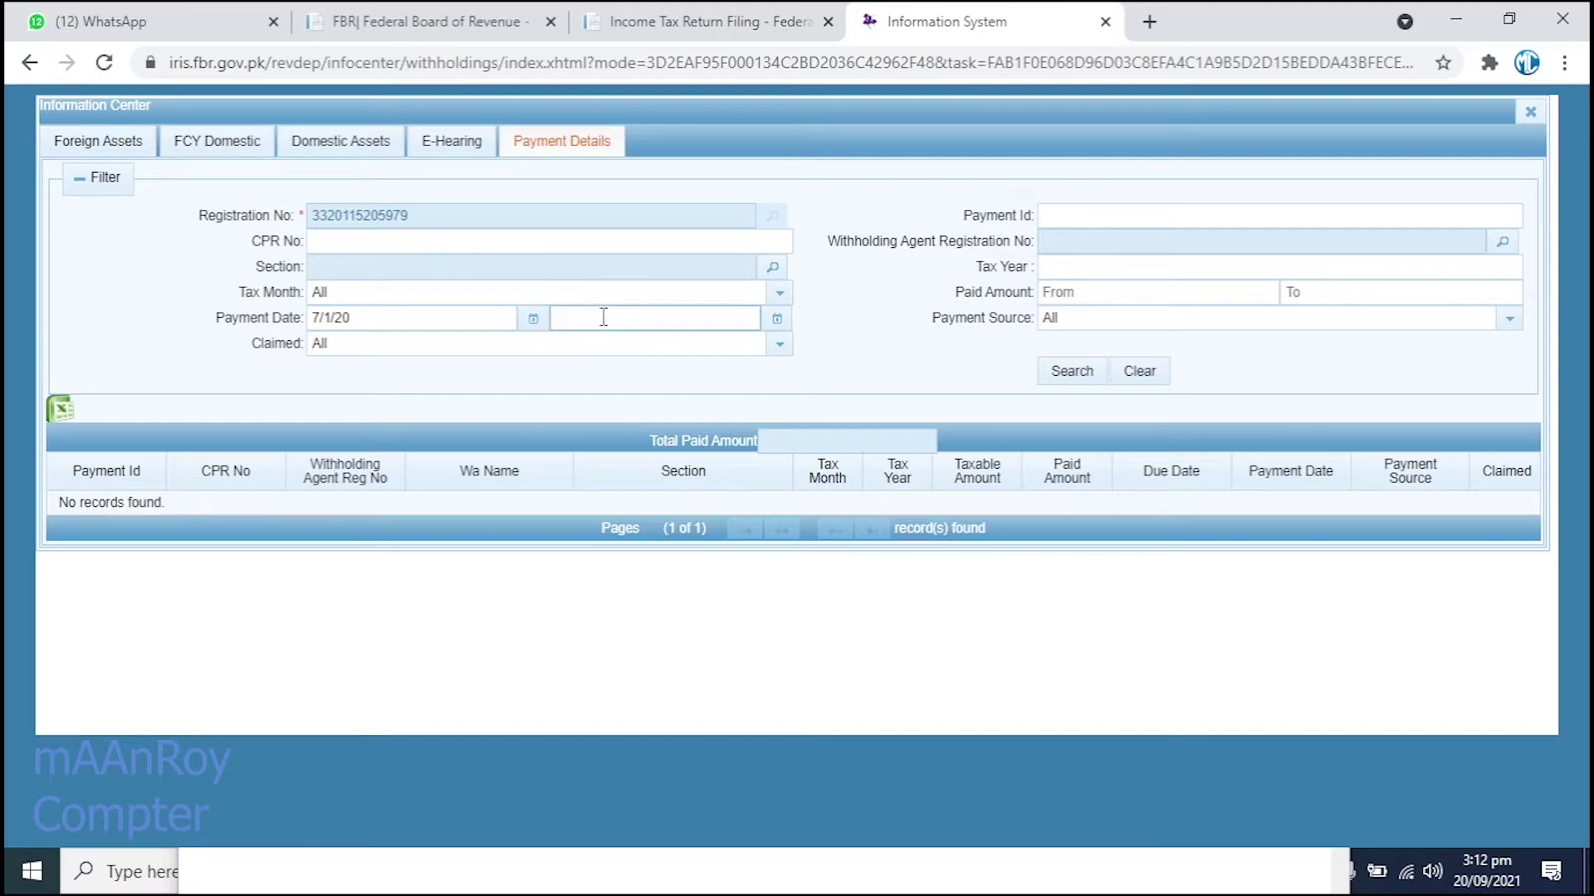
- Set the end of the Payment Date range to 6/30/21
{"action": "left_click", "coordinate": [776, 324]}
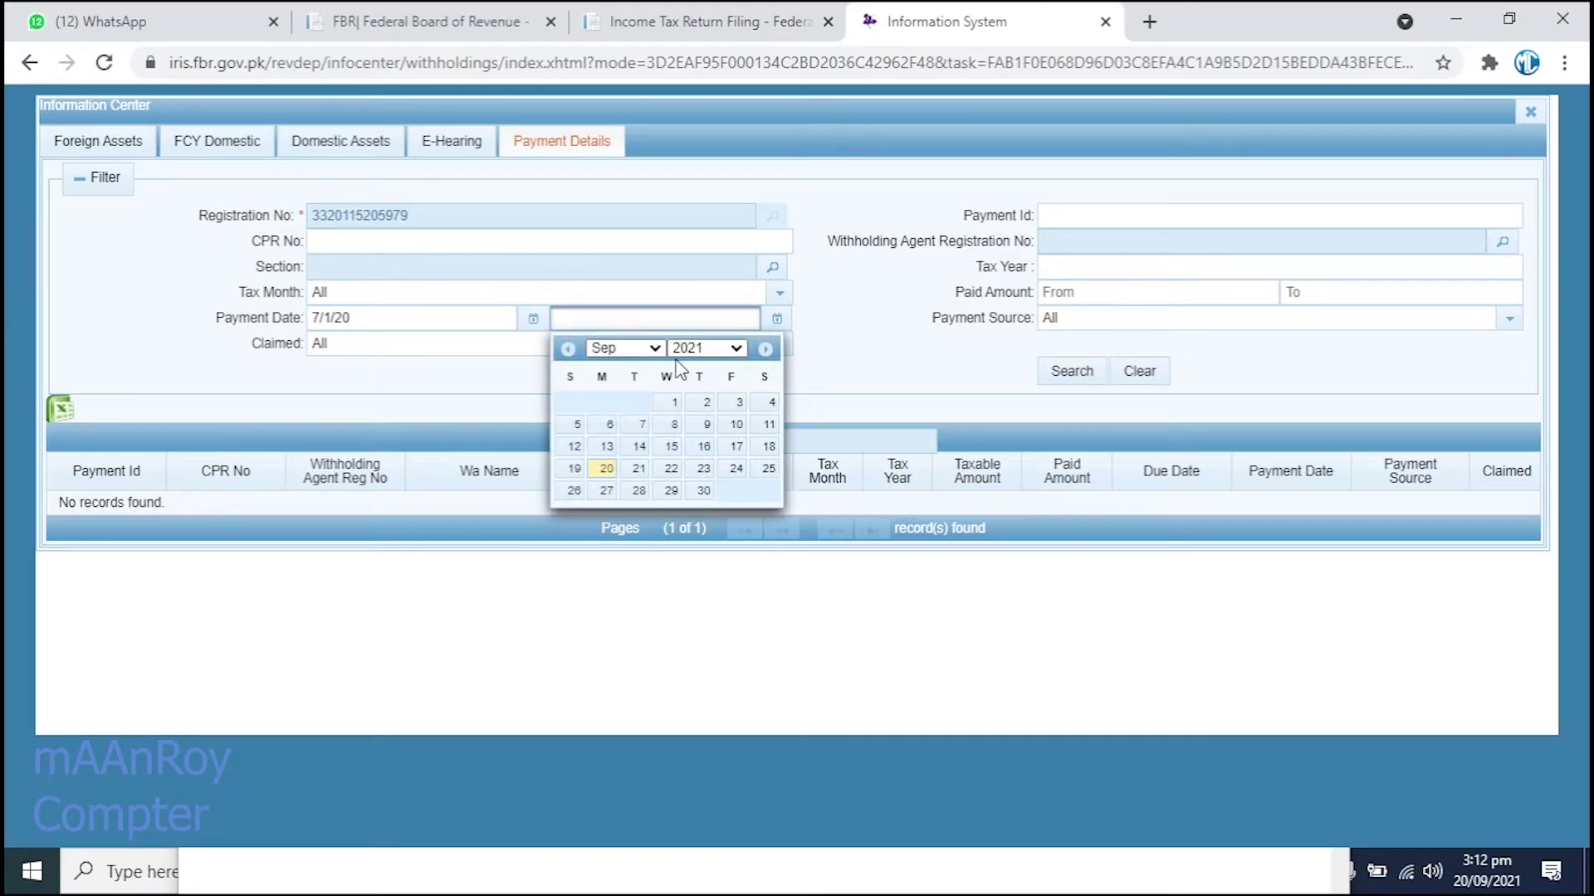
{"action": "left_click", "coordinate": [678, 354]}
{"action": "scroll", "coordinate": [674, 373], "scroll_direction": "up", "scroll_amount": 3}
{"action": "left_click", "coordinate": [670, 362]}
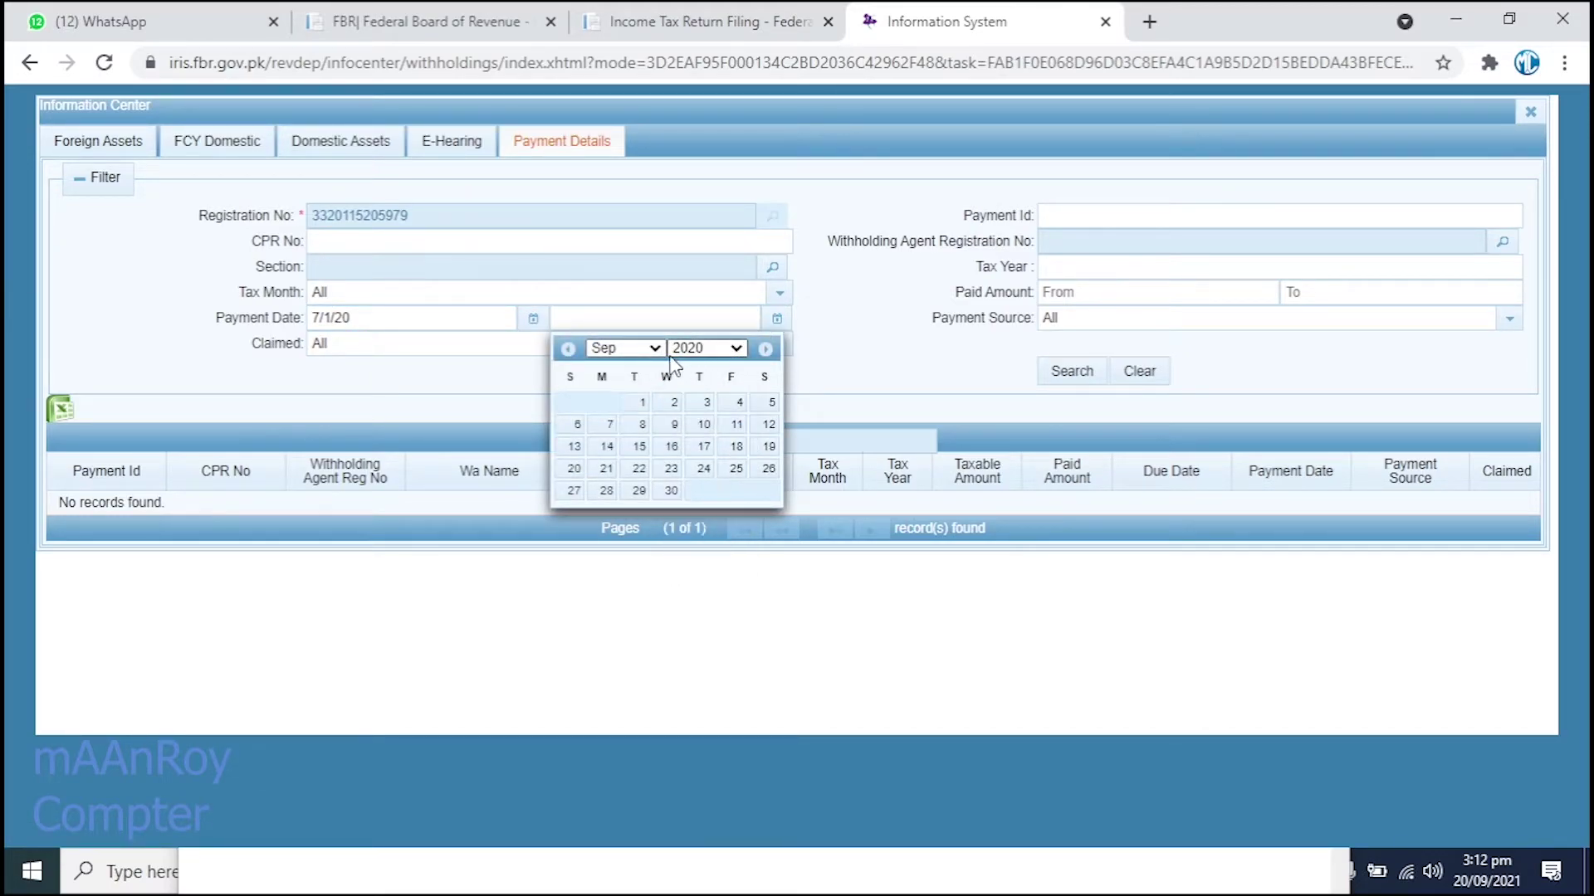
{"action": "left_click", "coordinate": [653, 351]}
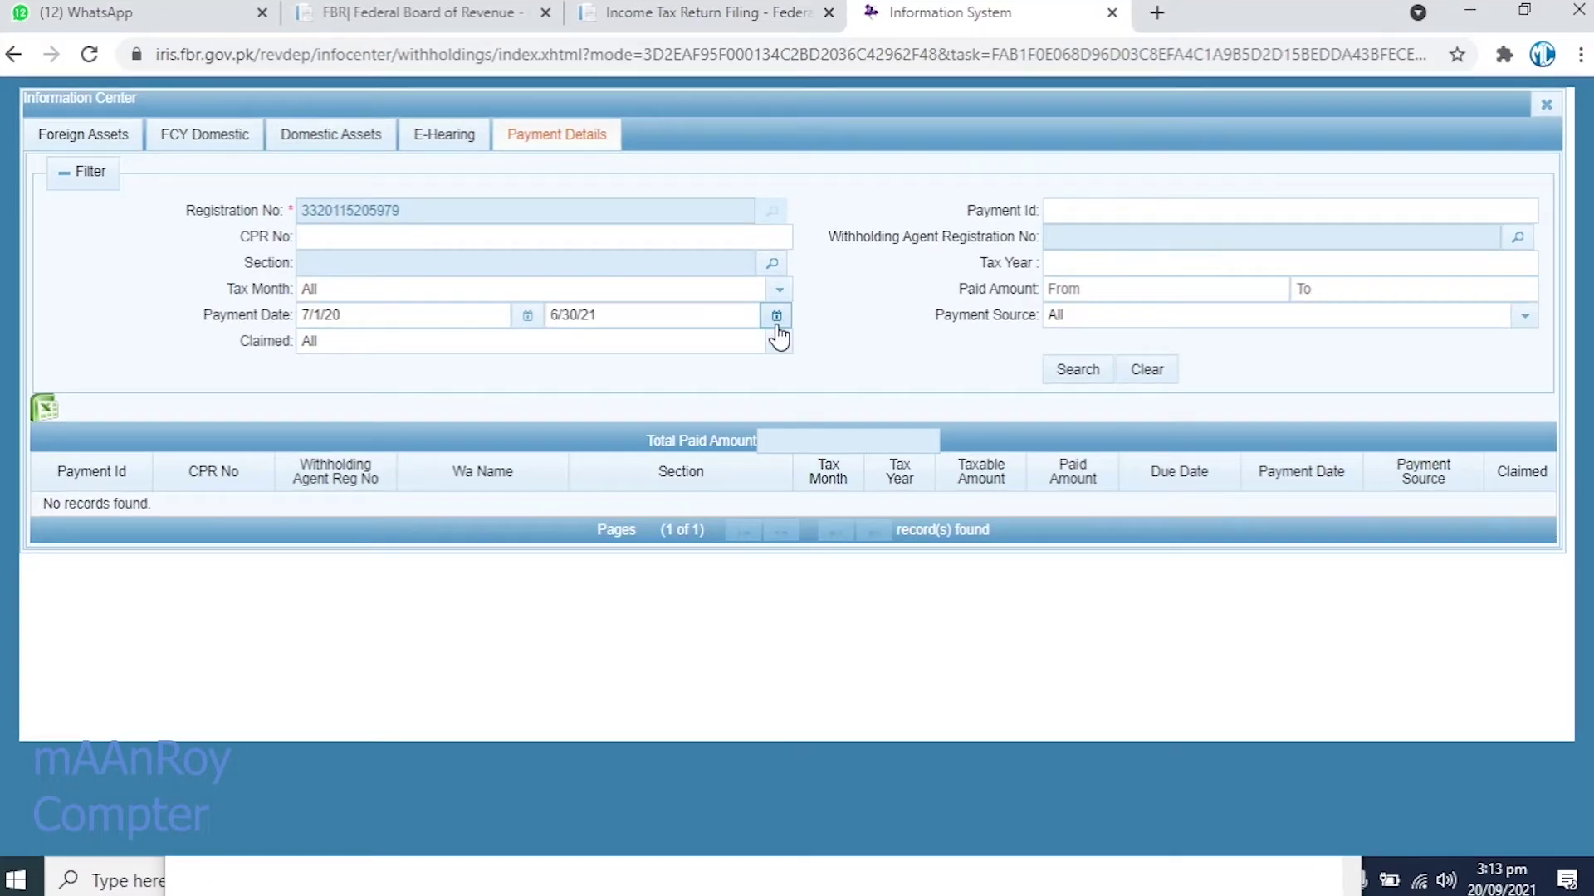
- Search the payment records for the chosen date range and review the listed payment's identifiers, withholding agent and section
{"action": "left_click", "coordinate": [1072, 376]}
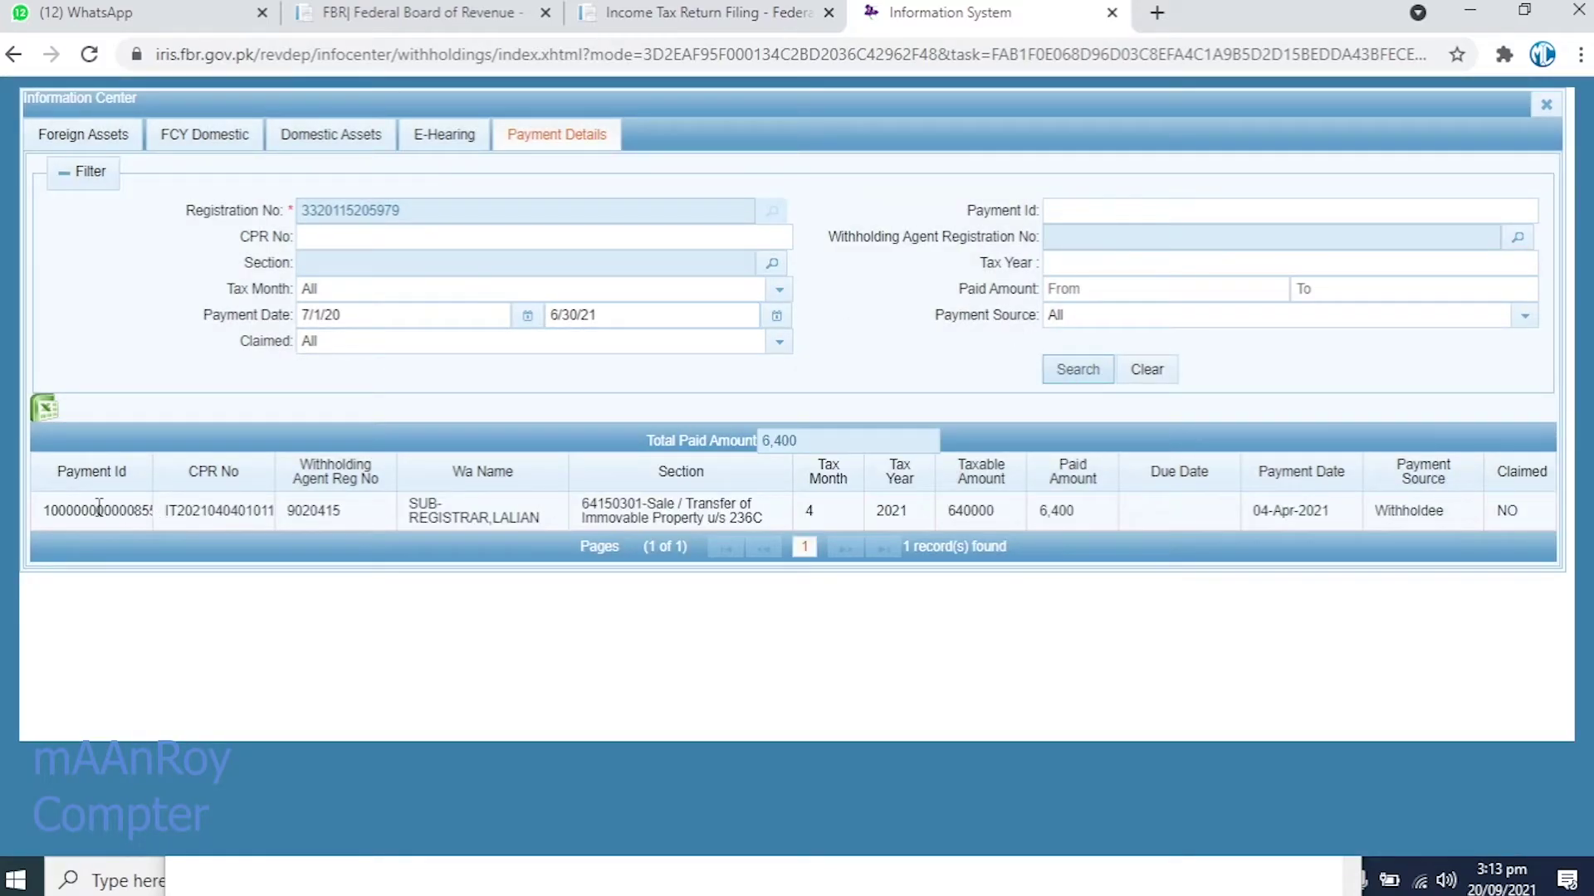
{"action": "left_click_drag", "start_coordinate": [66, 510], "coordinate": [745, 523]}
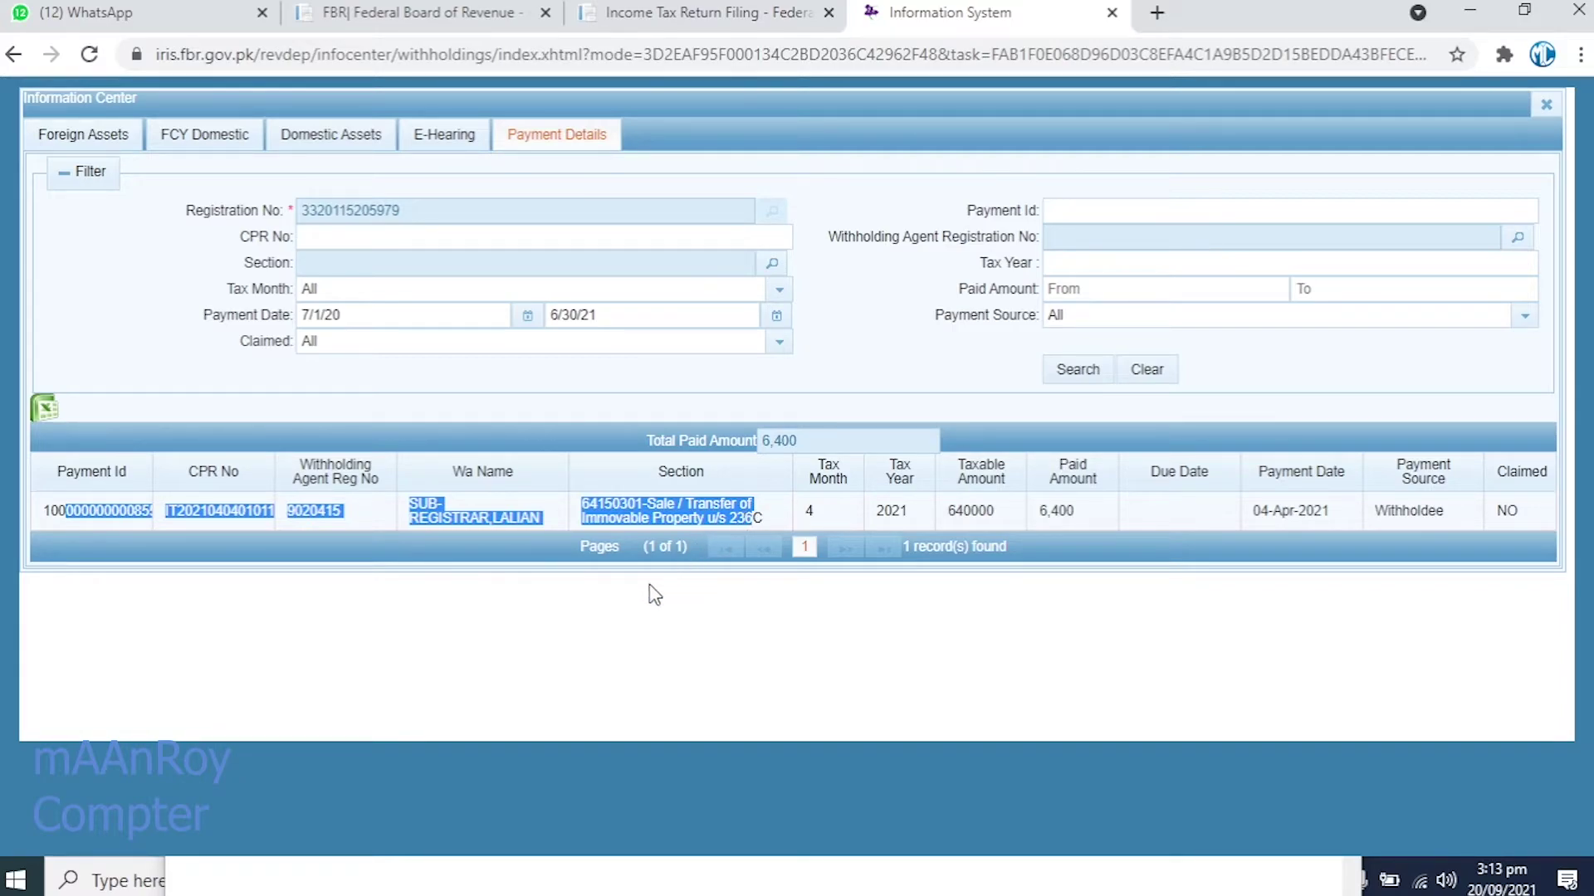
{"action": "left_click", "coordinate": [603, 632]}
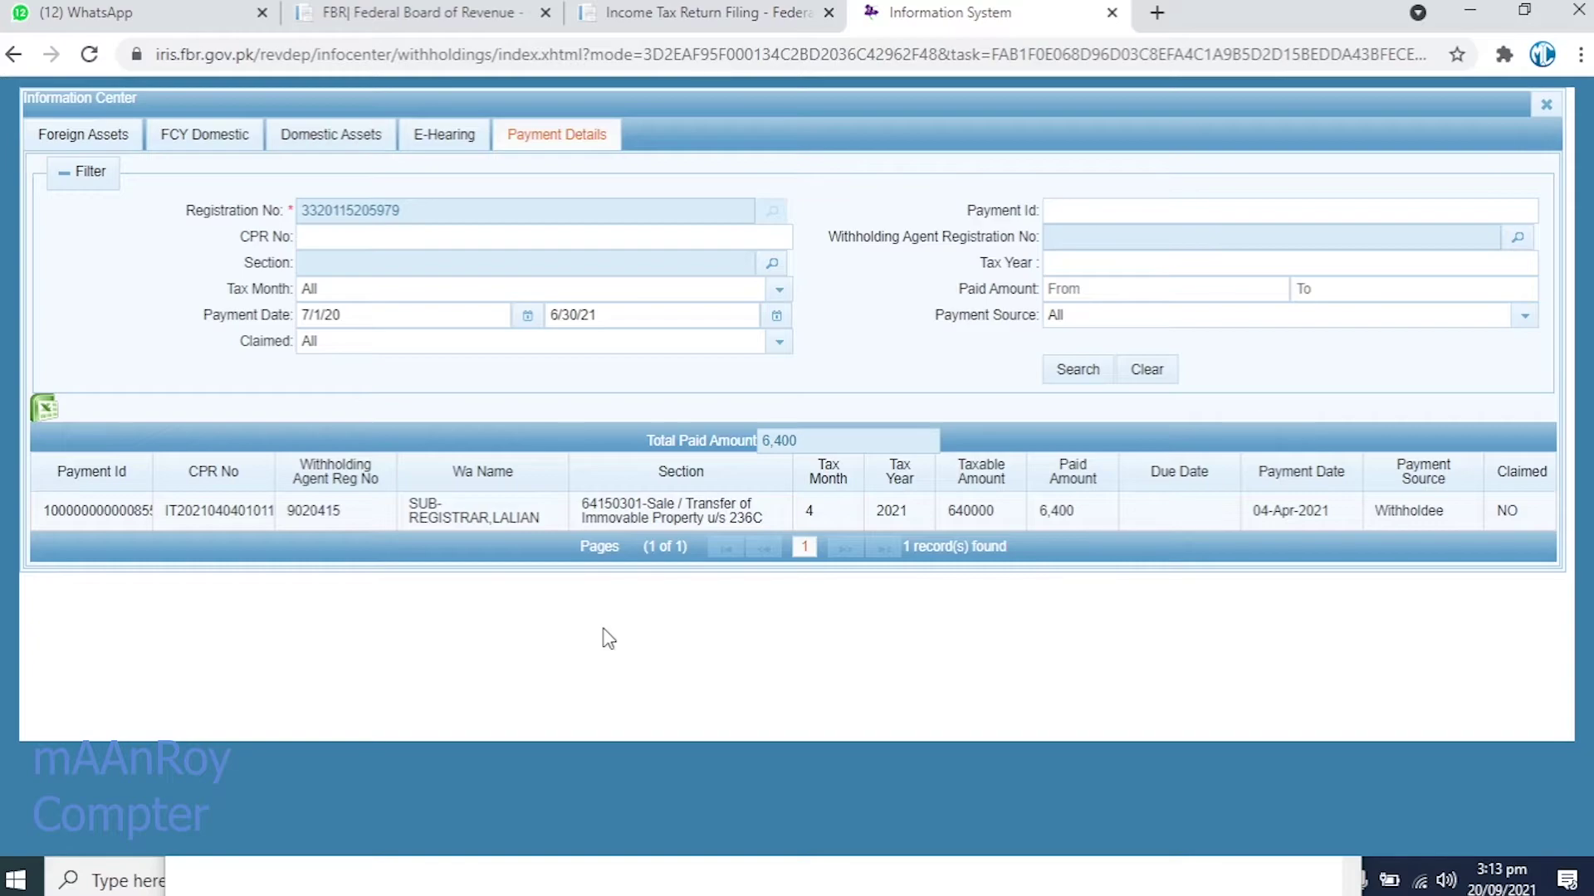
- Export the payment search results to an Excel file and open the downloaded Payment Details workbook
{"action": "left_click", "coordinate": [46, 415]}
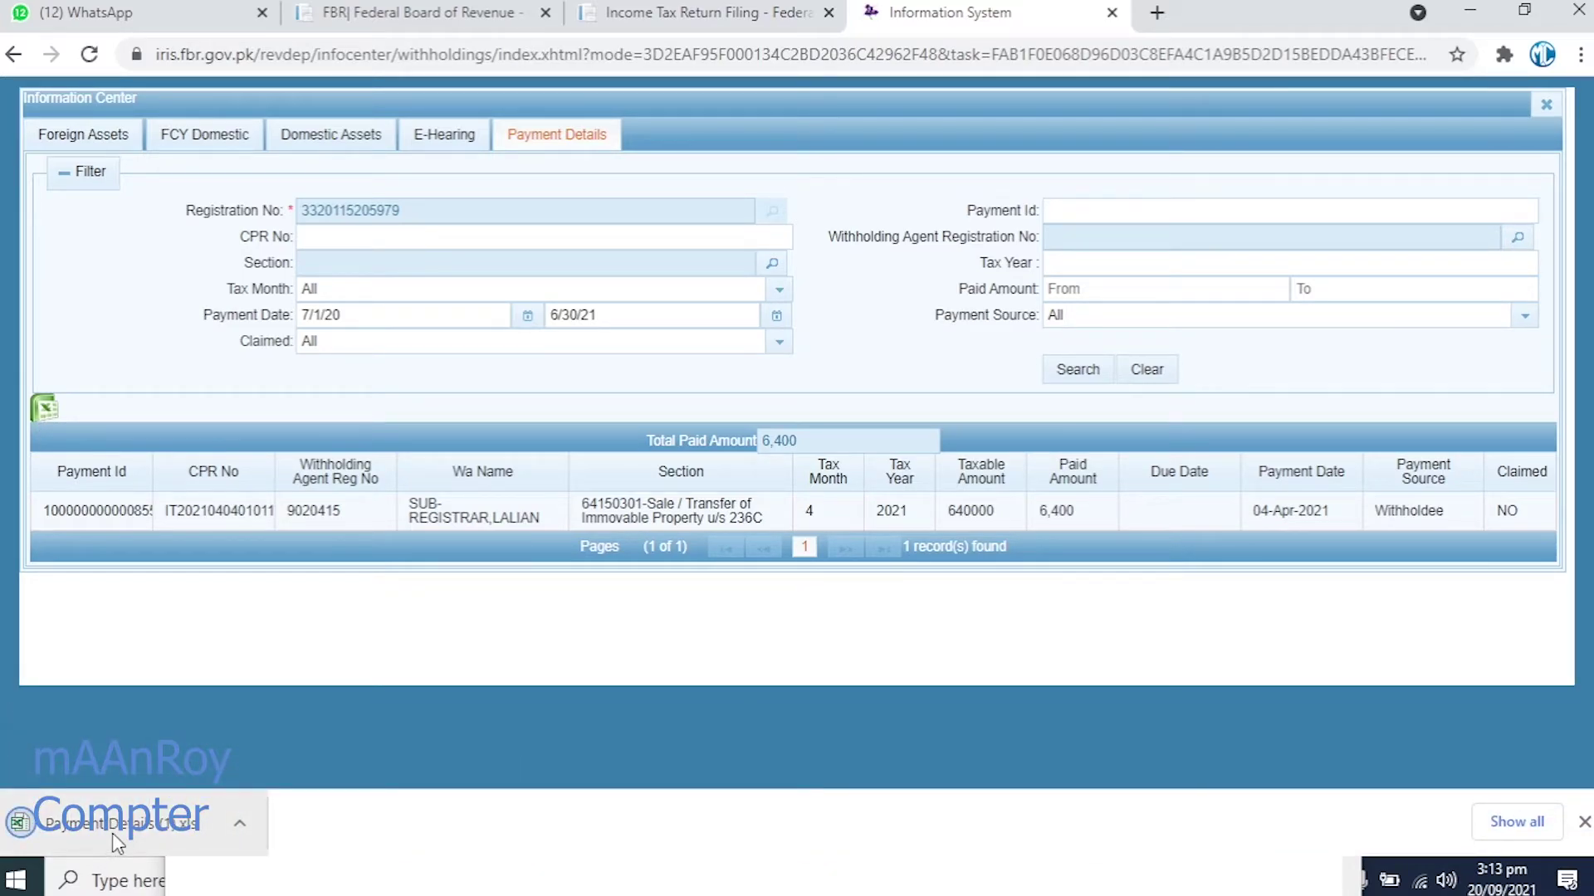
{"action": "left_click", "coordinate": [112, 833]}
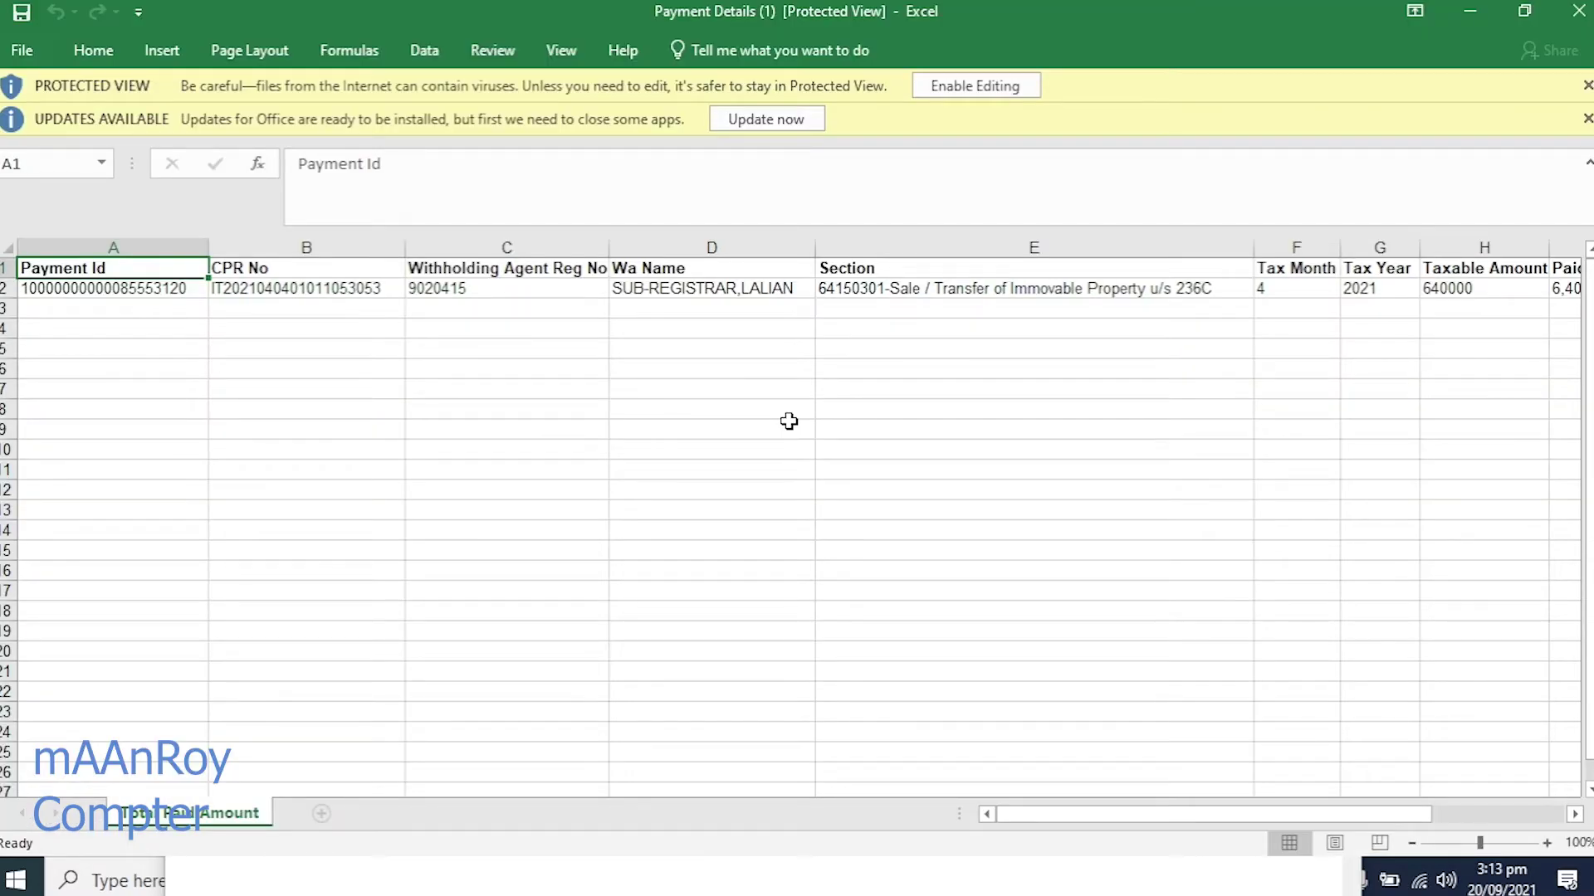
- Review the payment's ID, CPR number, withholding agent registration number and agent name in row 2, and enable editing of the workbook
{"action": "left_click", "coordinate": [259, 294]}
{"action": "left_click", "coordinate": [137, 289]}
{"action": "left_click", "coordinate": [221, 288]}
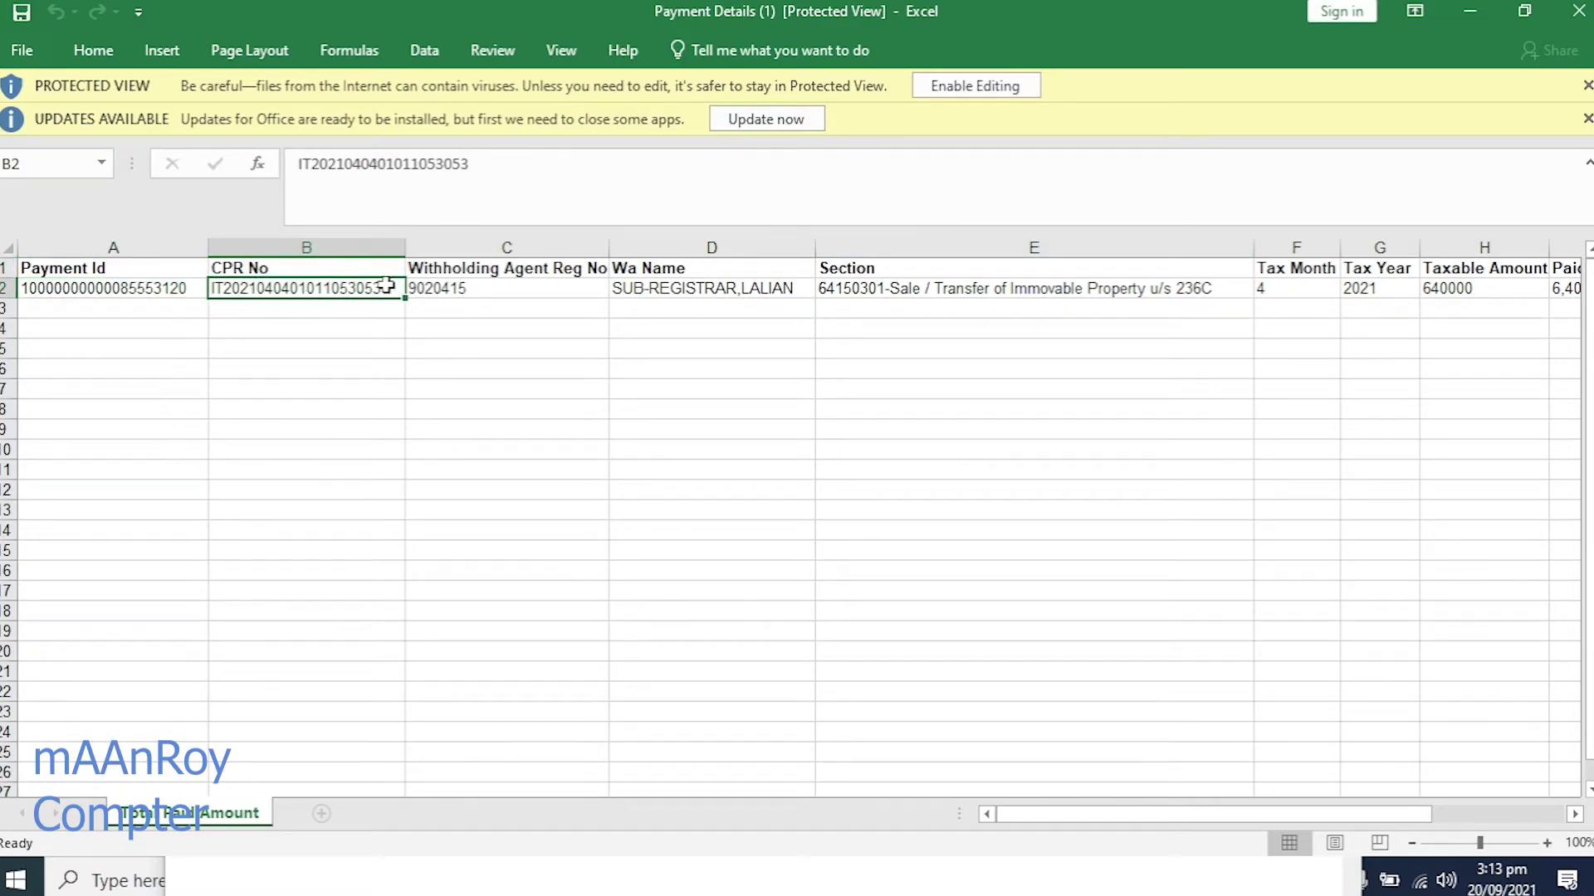
{"action": "left_click", "coordinate": [461, 288]}
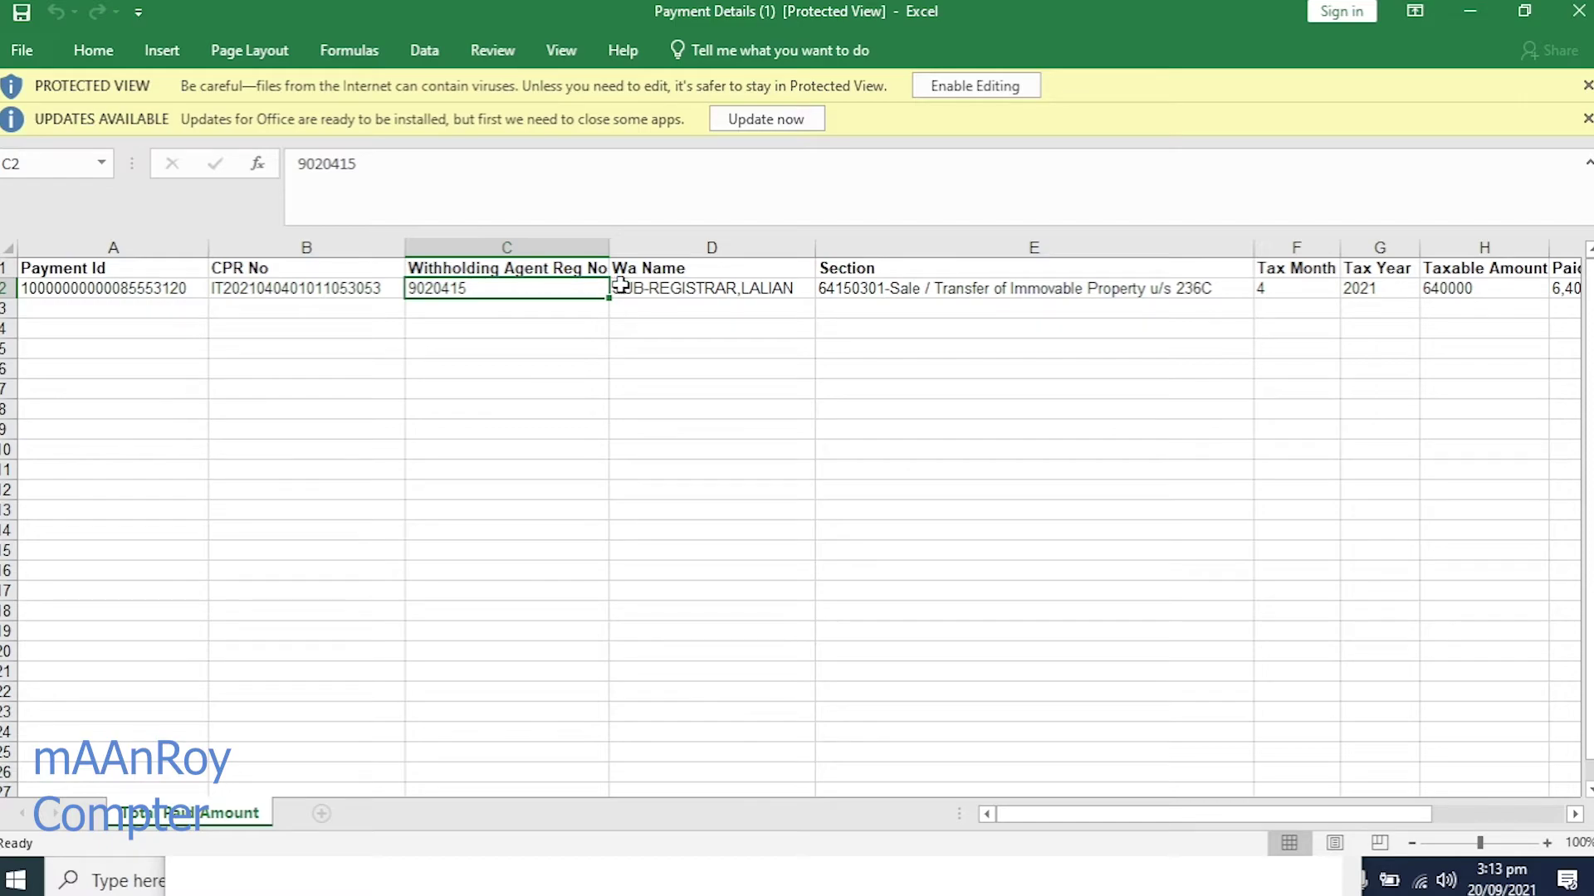
{"action": "left_click", "coordinate": [672, 288]}
{"action": "left_click_drag", "start_coordinate": [815, 247], "coordinate": [864, 247]}
{"action": "left_click", "coordinate": [975, 86]}
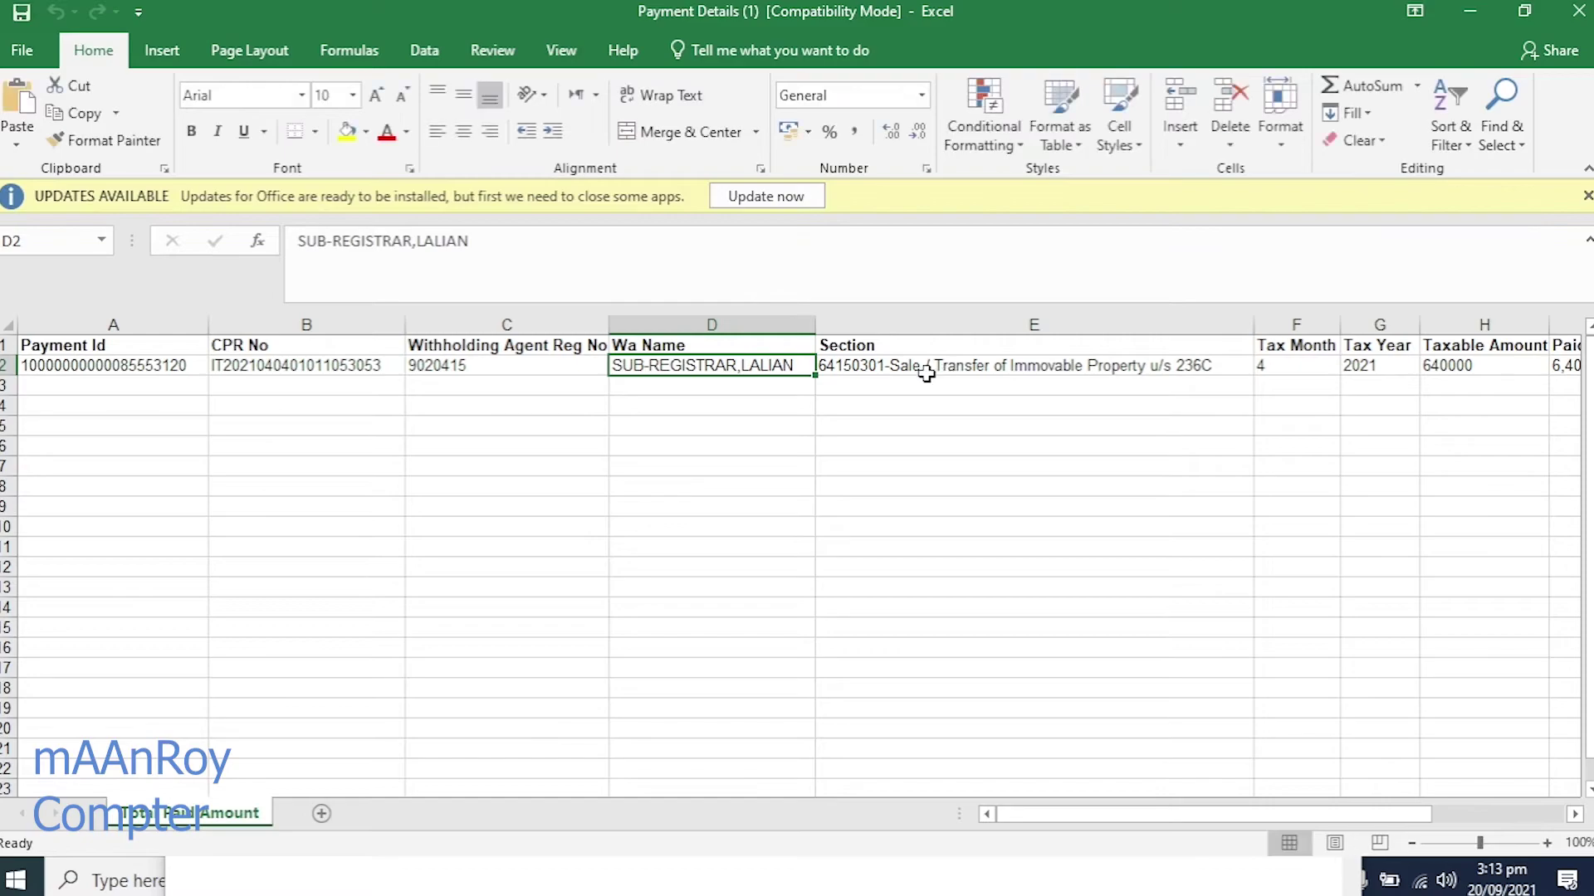
- Examine the payment's tax section in E2 and its paid amount in I2, including the remaining columns of the sheet
{"action": "left_click", "coordinate": [924, 371]}
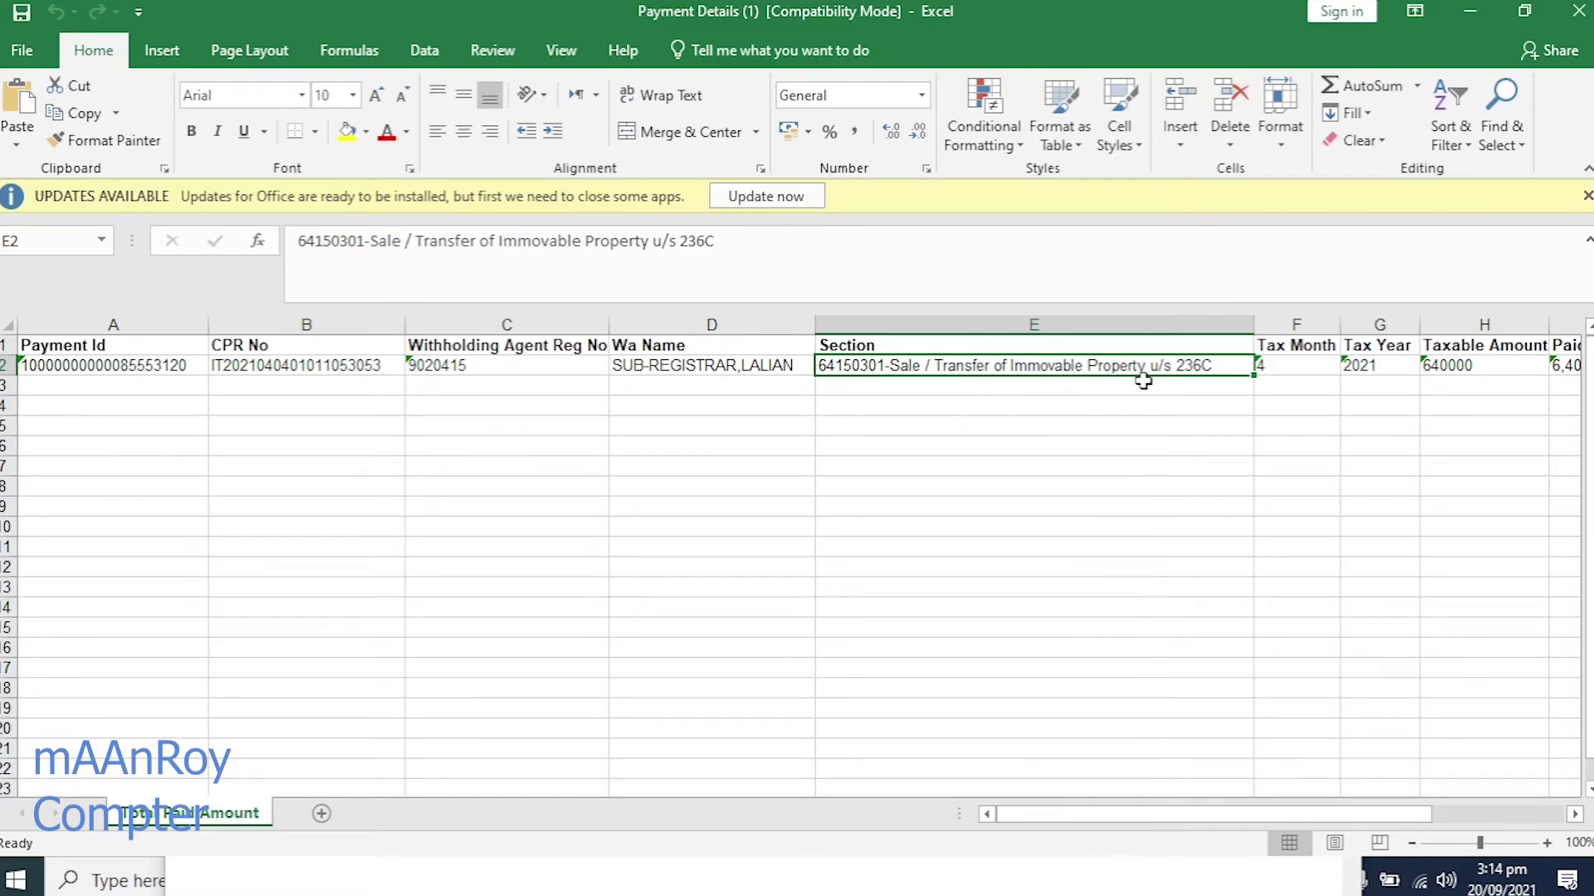
{"action": "left_click_drag", "start_coordinate": [1318, 814], "coordinate": [1366, 820]}
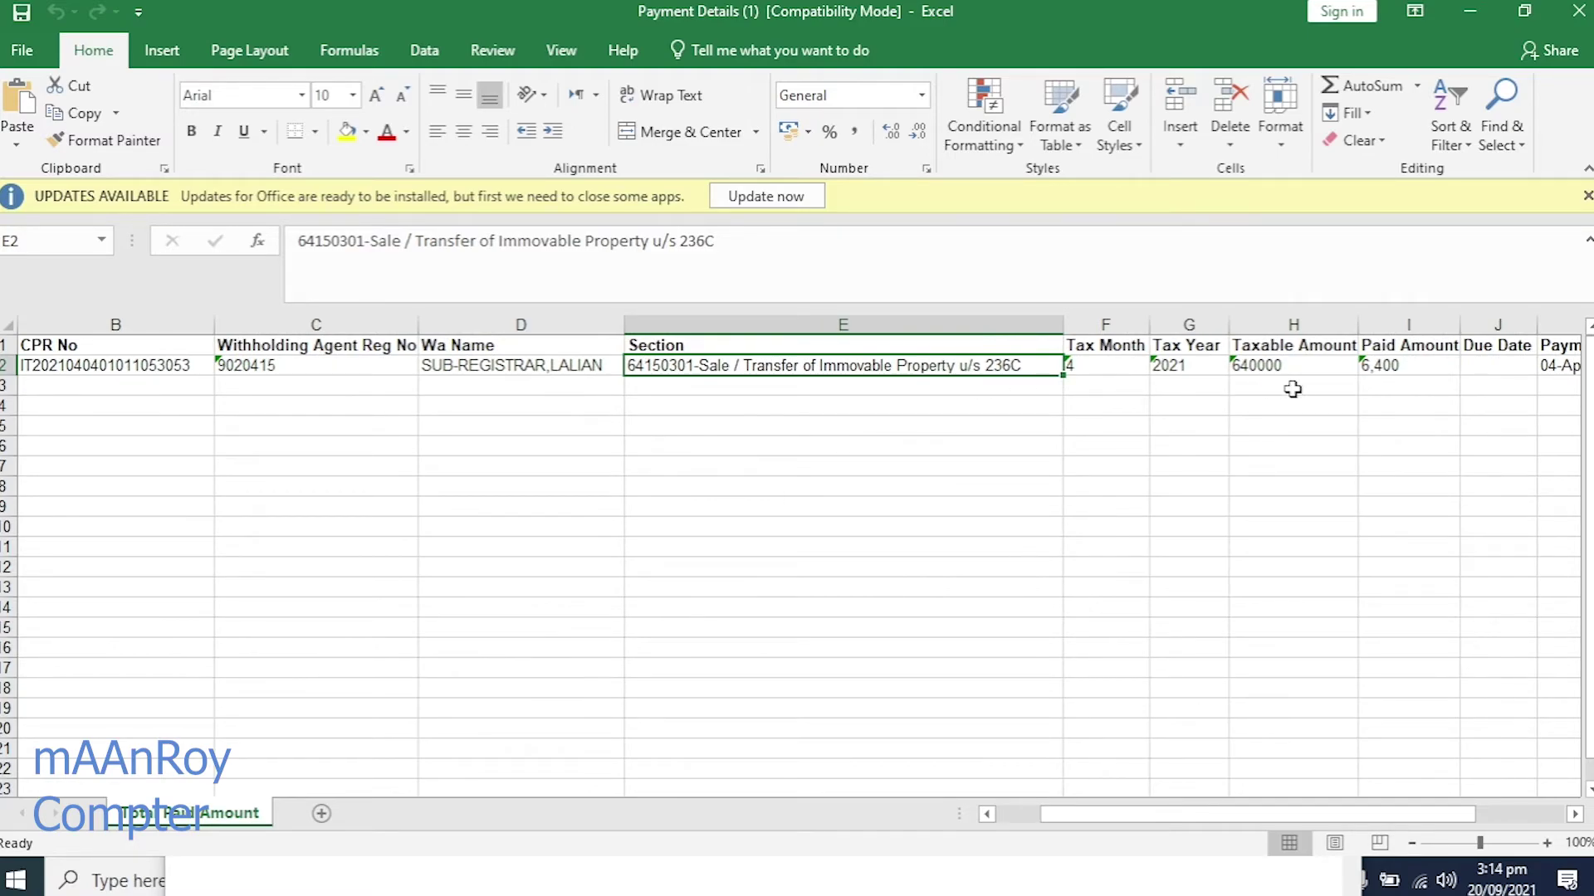
{"action": "left_click", "coordinate": [1400, 367]}
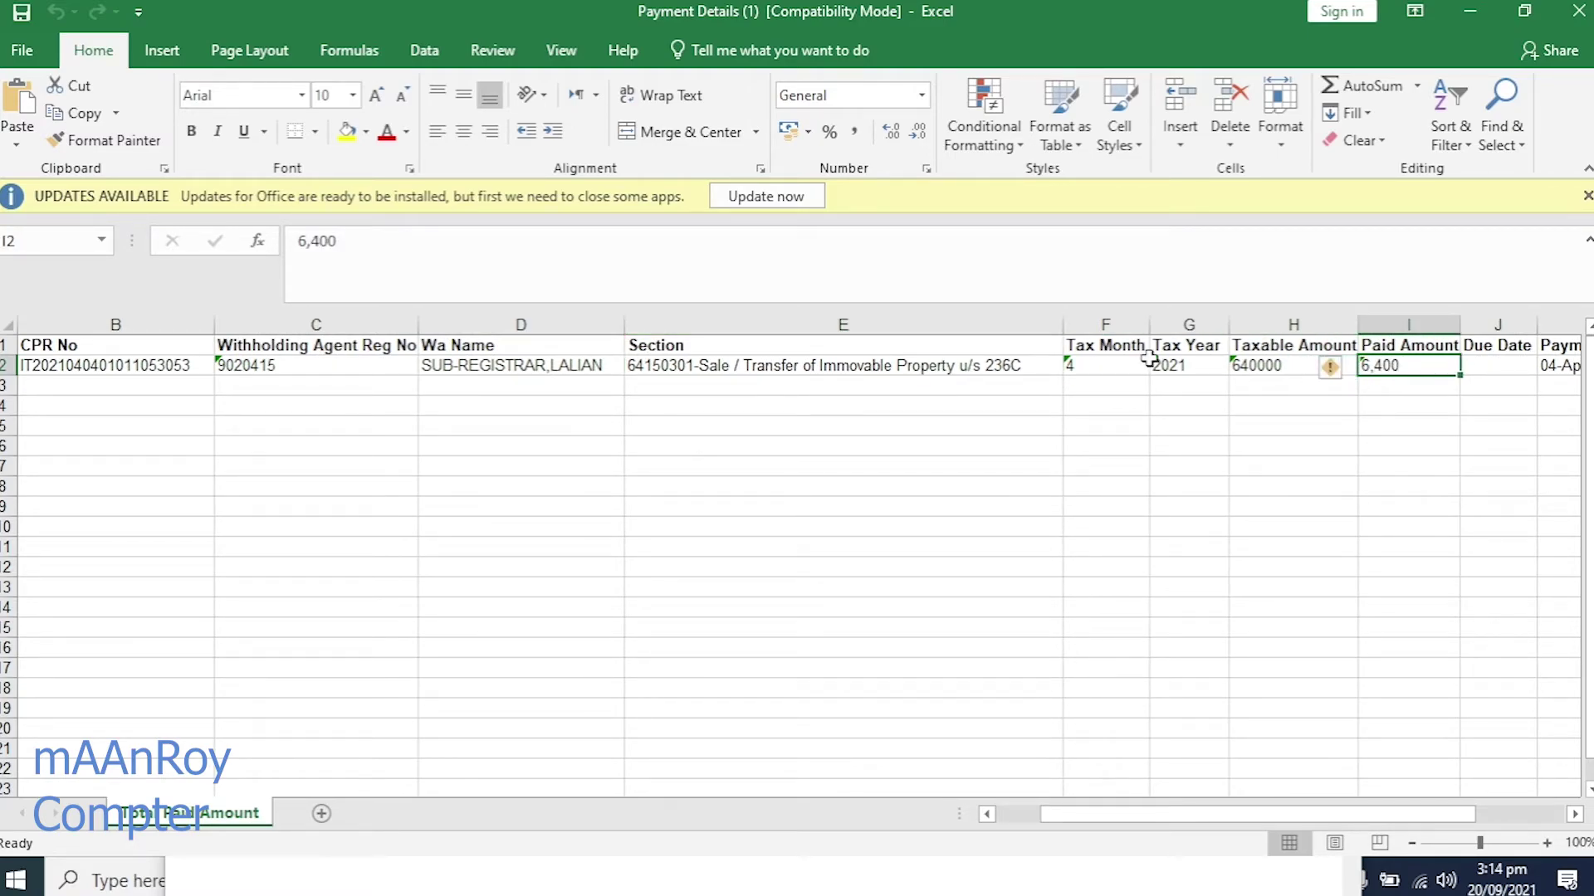
{"action": "left_click", "coordinate": [972, 366]}
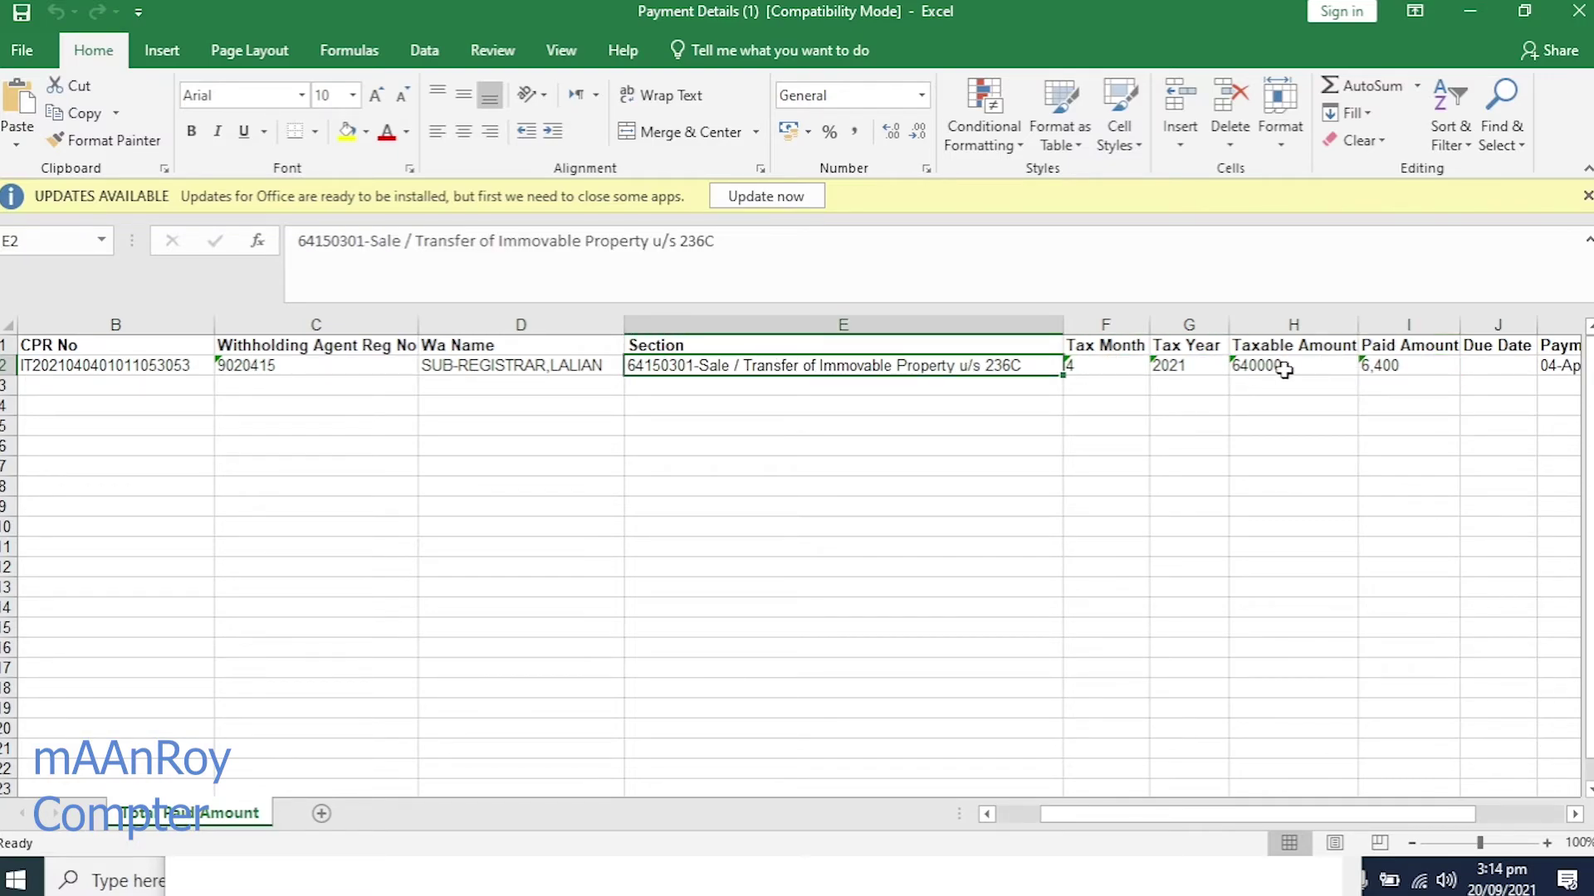
{"action": "left_click", "coordinate": [1382, 368]}
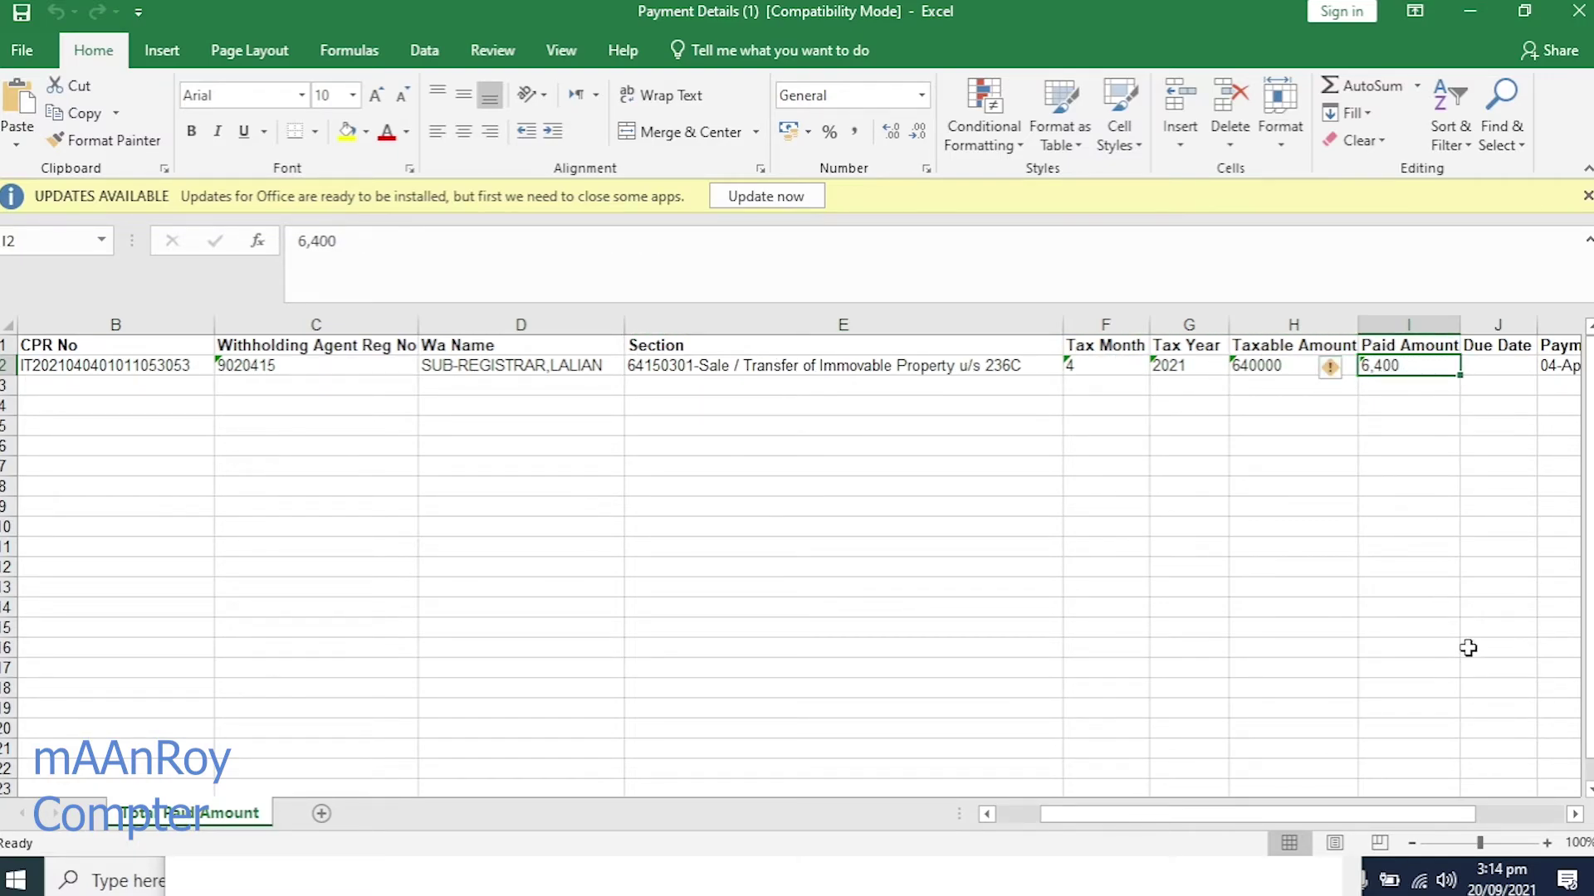
{"action": "left_click_drag", "start_coordinate": [1320, 814], "coordinate": [1394, 828]}
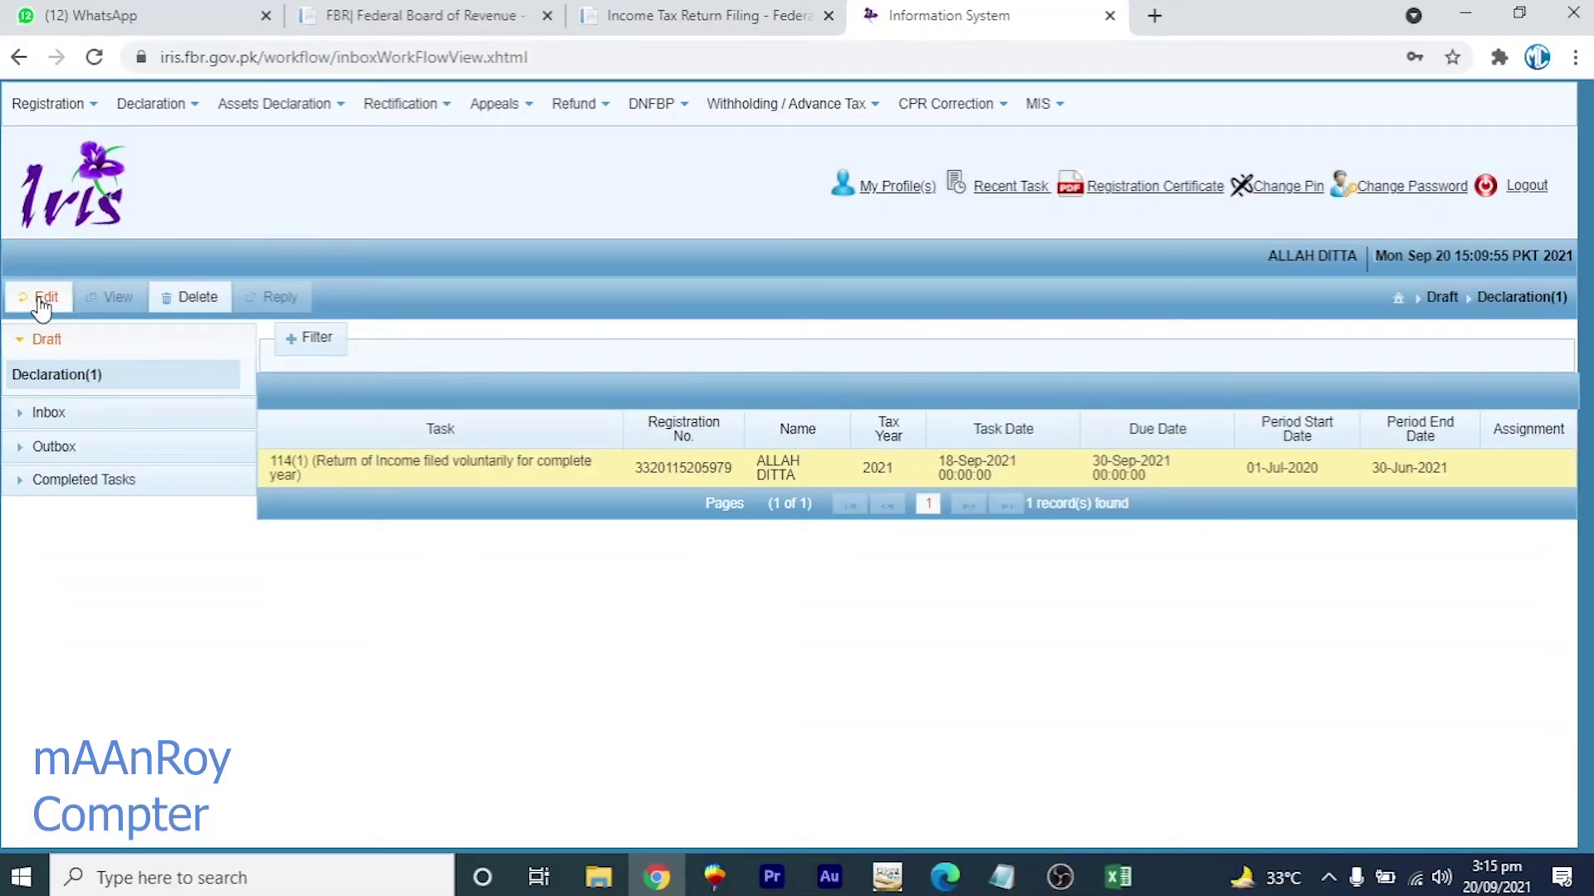
- Open the draft 114(1) income return for editing and show the section 236C rows of its Adjustable Tax page
{"action": "left_click", "coordinate": [40, 302]}
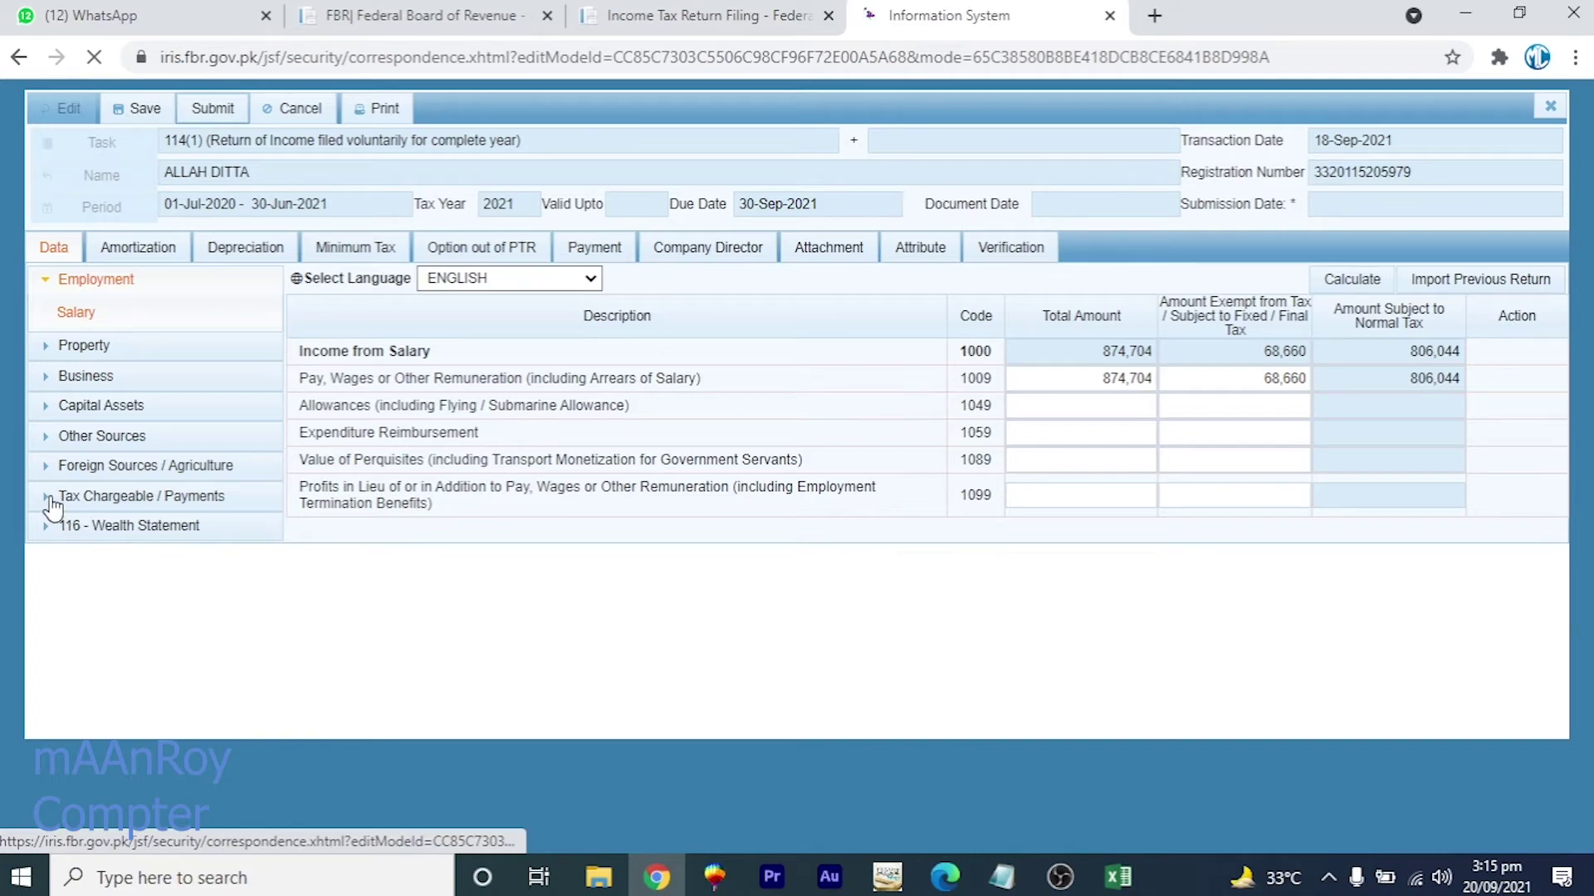
{"action": "left_click", "coordinate": [65, 501]}
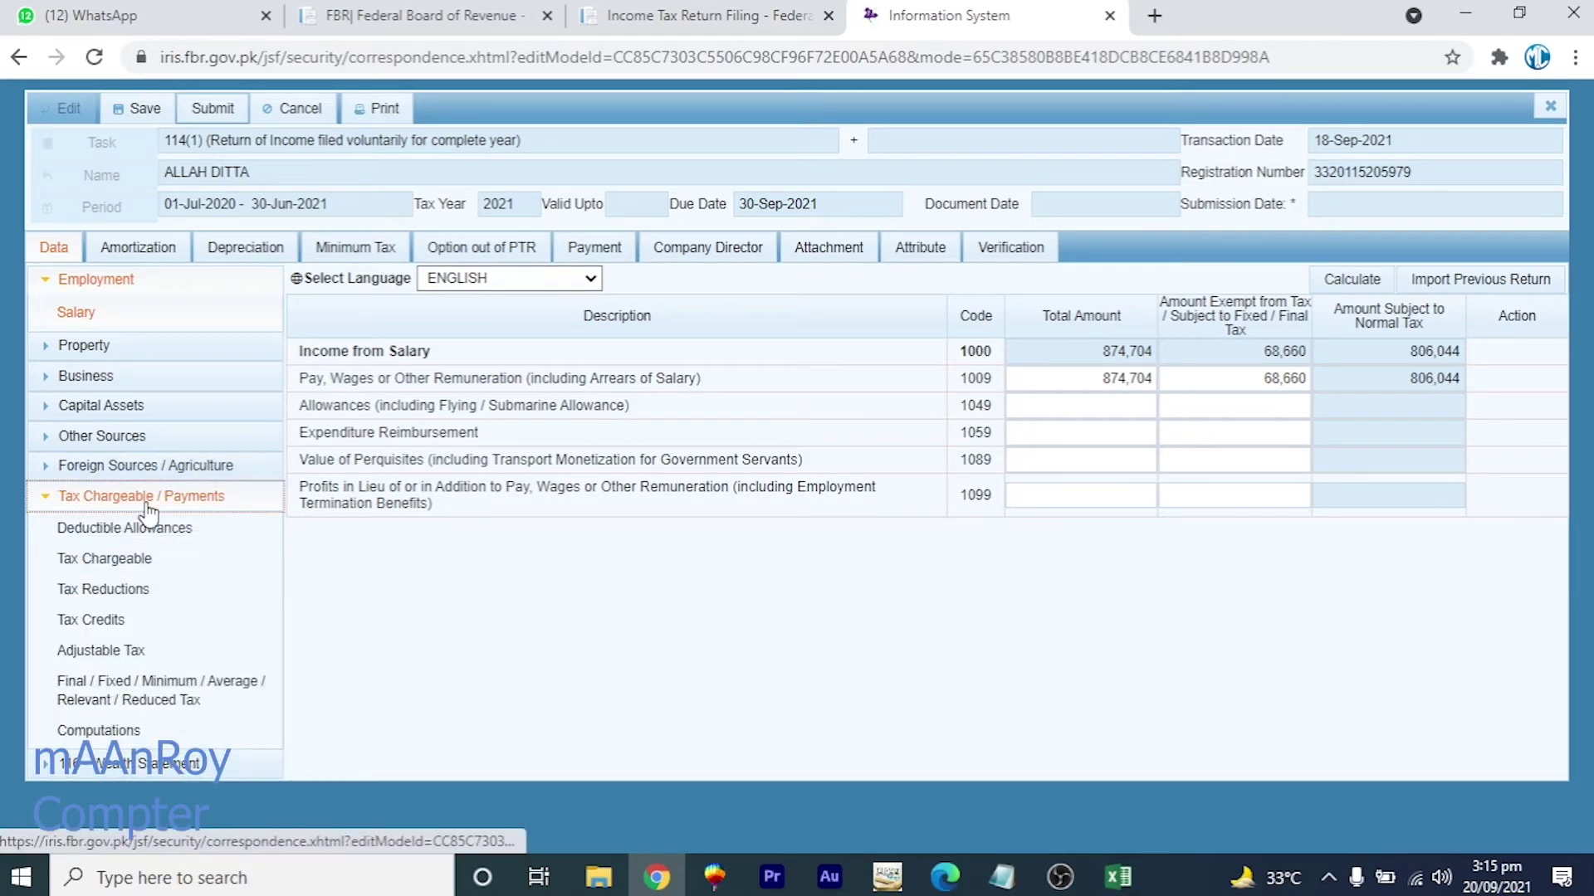
{"action": "left_click", "coordinate": [115, 653]}
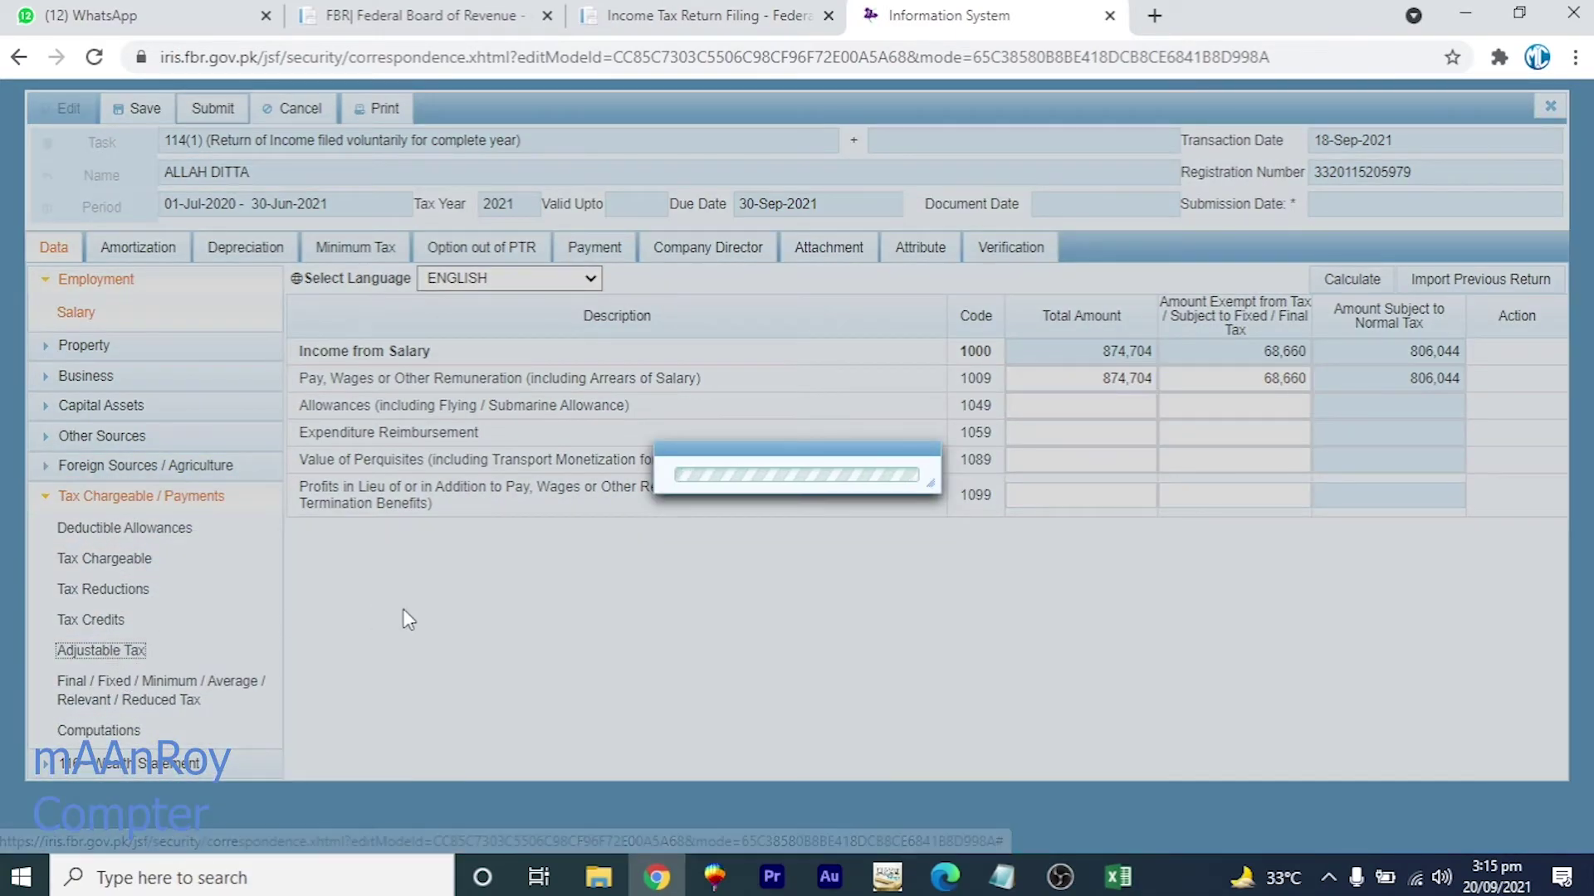
{"action": "scroll", "coordinate": [729, 616], "scroll_direction": "down", "scroll_amount": 15}
{"action": "scroll", "coordinate": [729, 616], "scroll_direction": "down", "scroll_amount": 2}
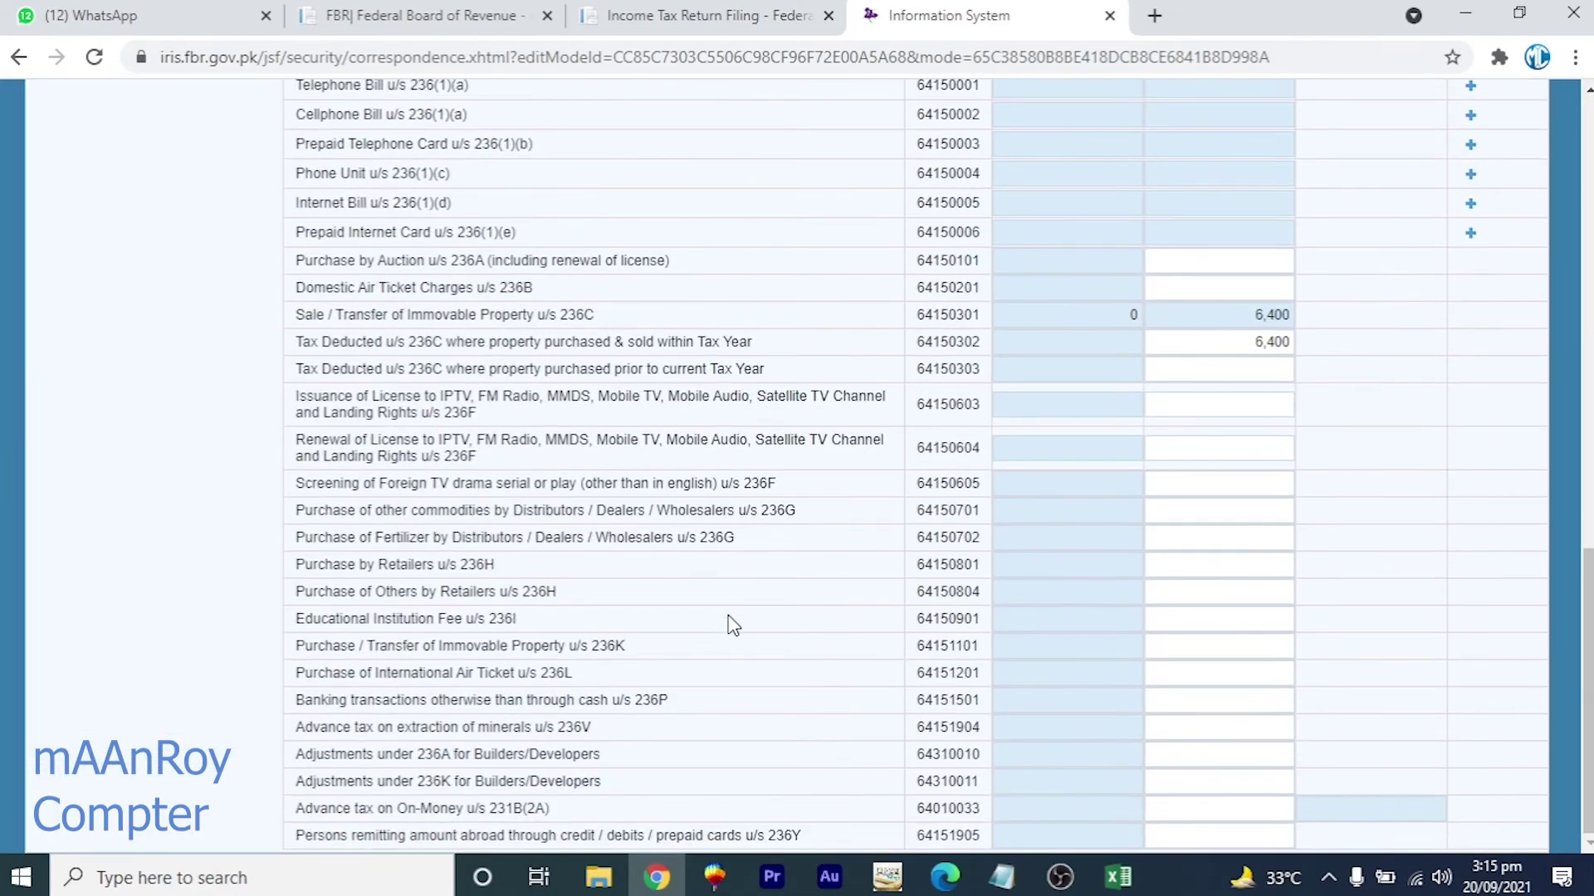
- Check the Sale / Transfer of Immovable Property u/s 236C row and the tax deducted for property purchased and sold within the tax year
{"action": "left_click_drag", "start_coordinate": [587, 316], "coordinate": [694, 314]}
{"action": "left_click", "coordinate": [475, 313]}
{"action": "left_click", "coordinate": [1162, 316]}
{"action": "double_click", "coordinate": [1258, 315]}
{"action": "double_click", "coordinate": [1270, 342]}
{"action": "left_click", "coordinate": [1235, 365]}
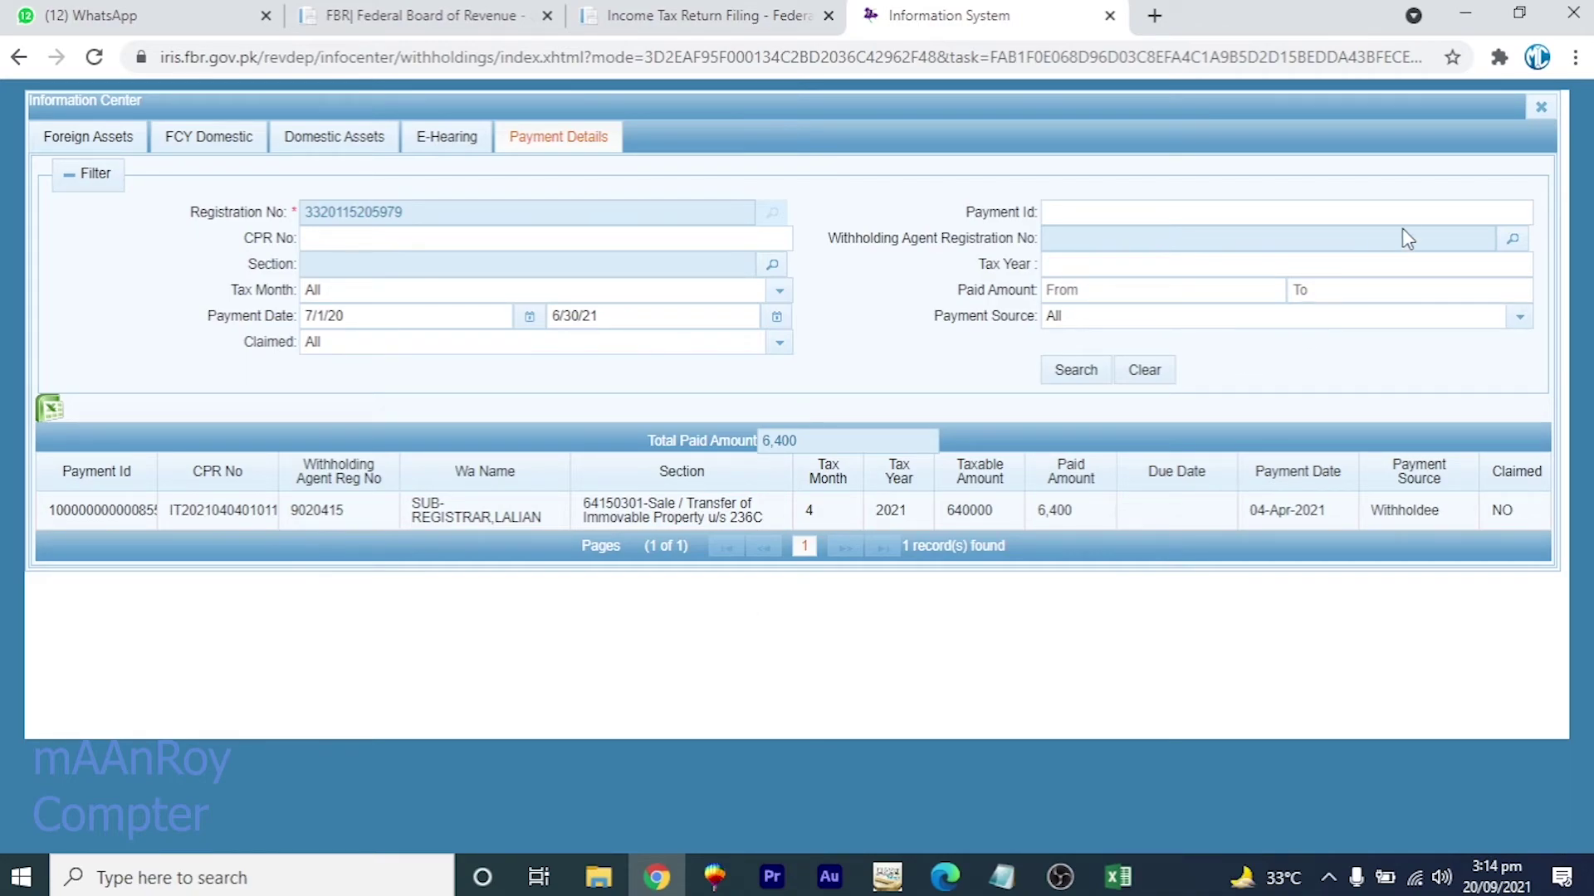
- Close the Information Center and list the draft declarations
{"action": "left_click", "coordinate": [1540, 107]}
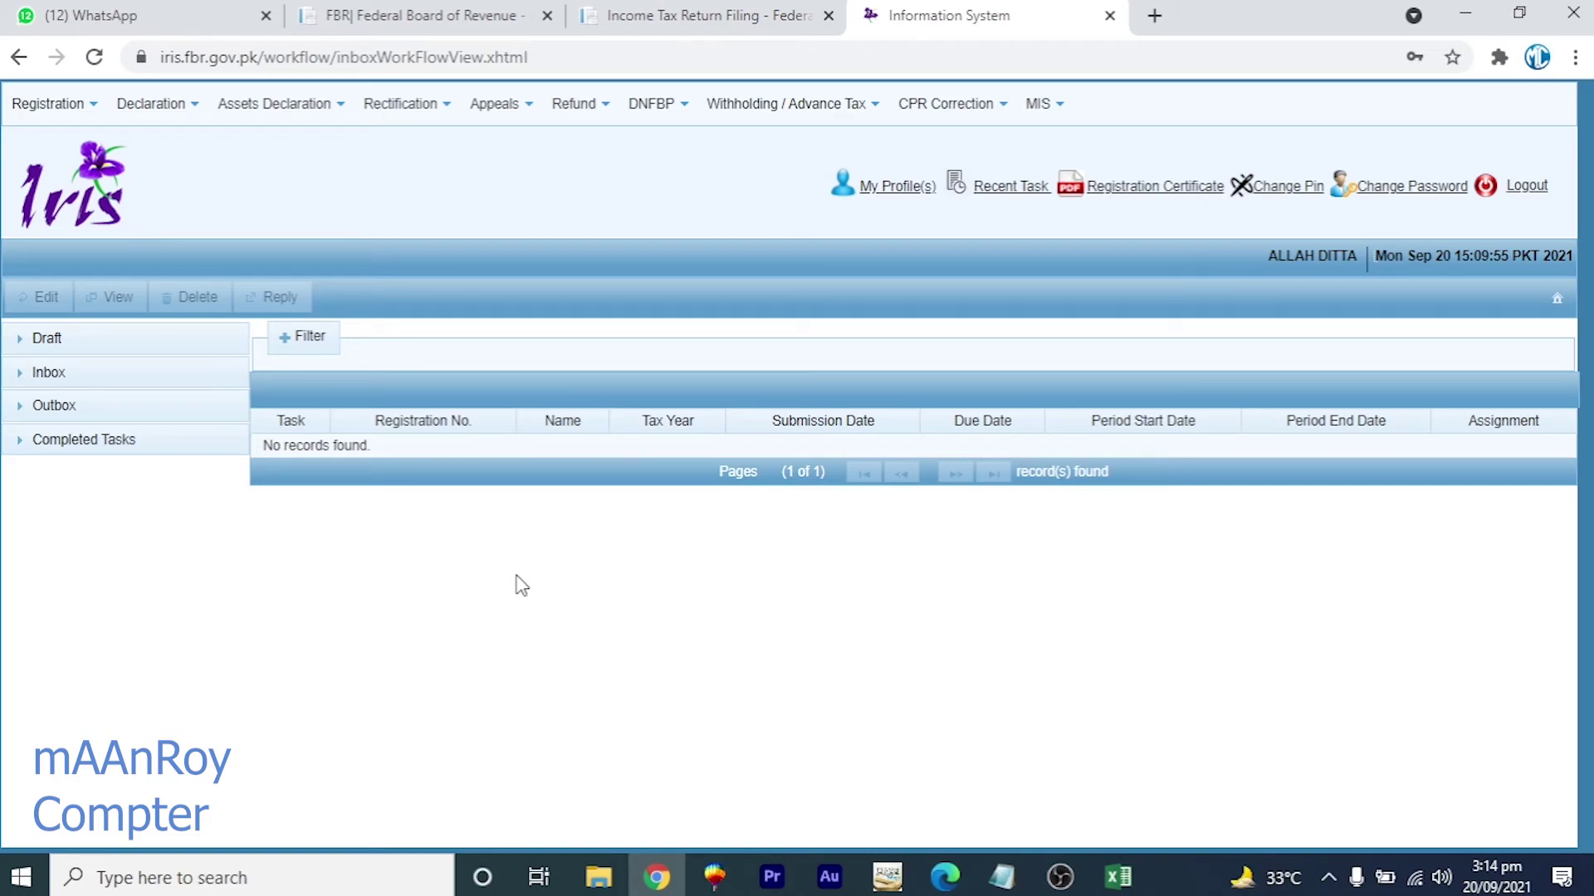
{"action": "left_click", "coordinate": [47, 338]}
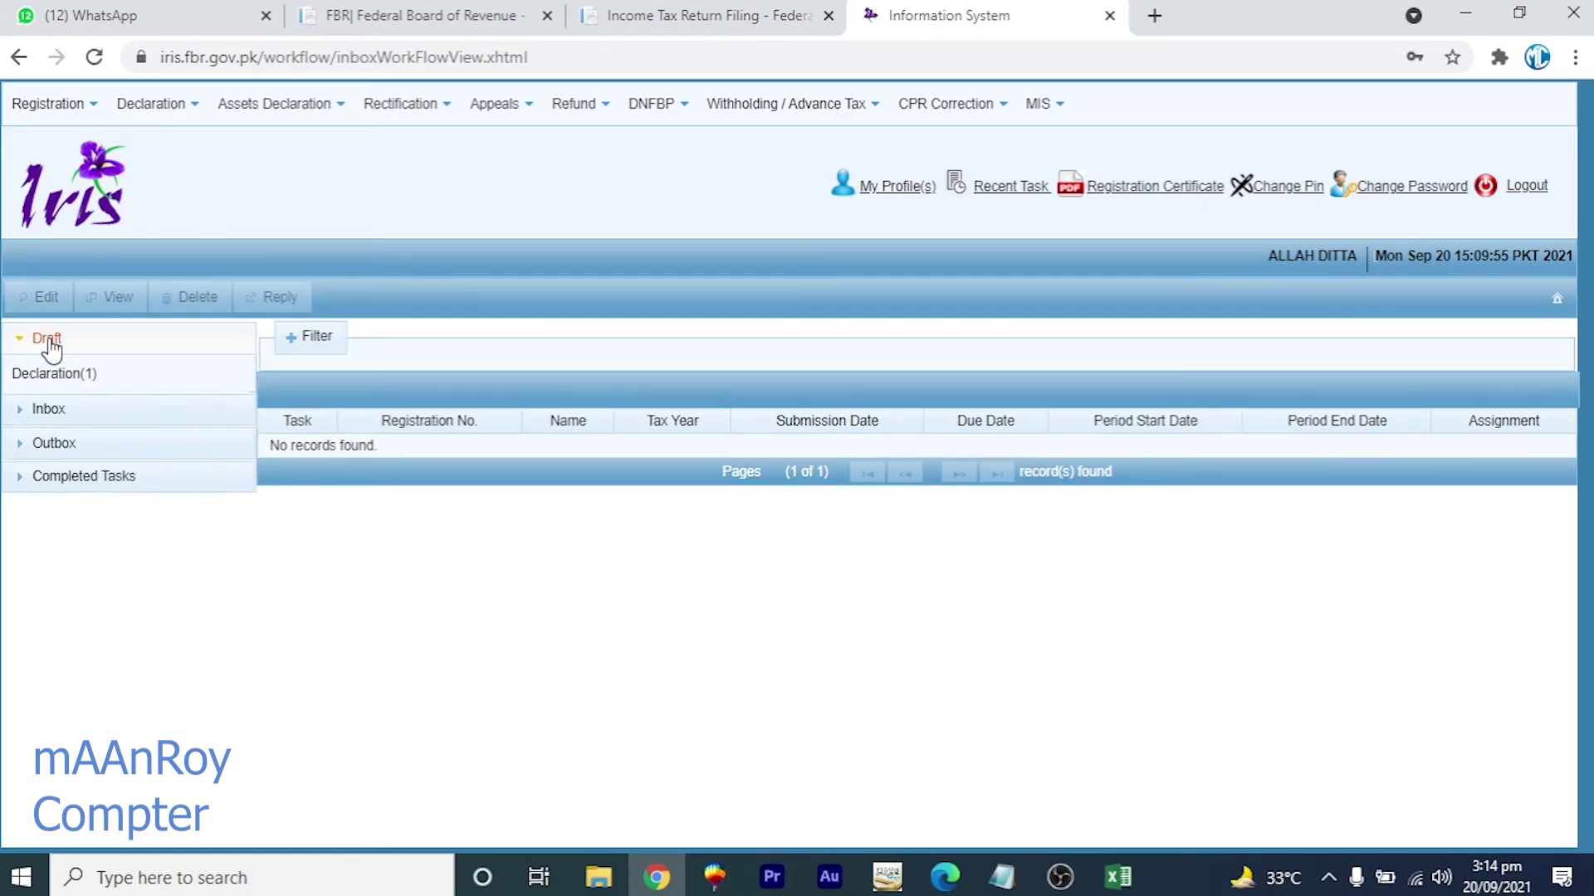
{"action": "left_click", "coordinate": [64, 374]}
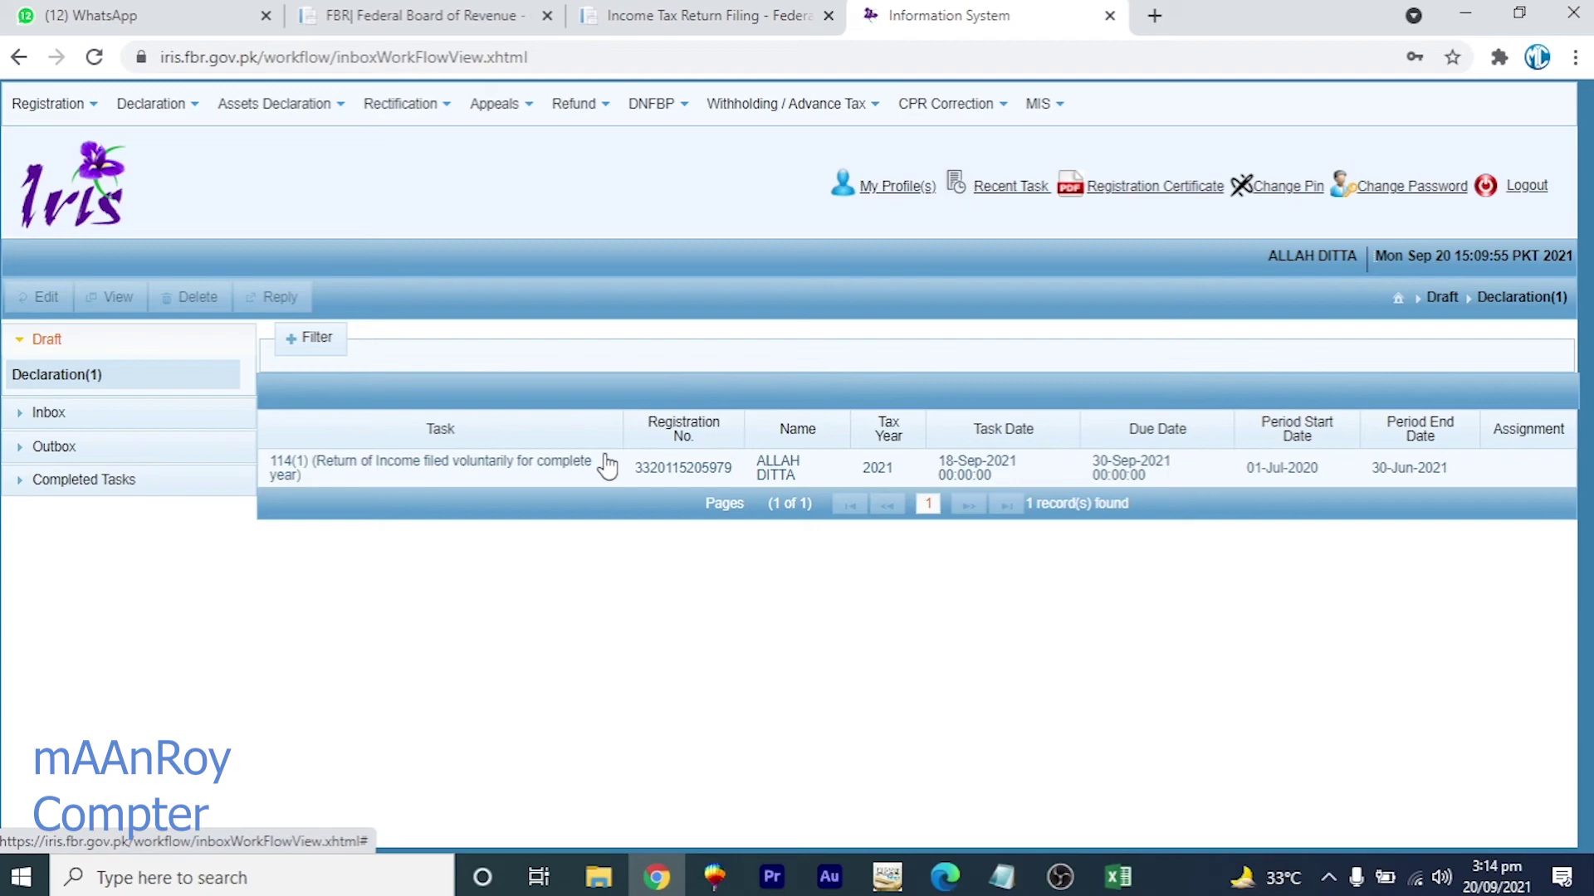